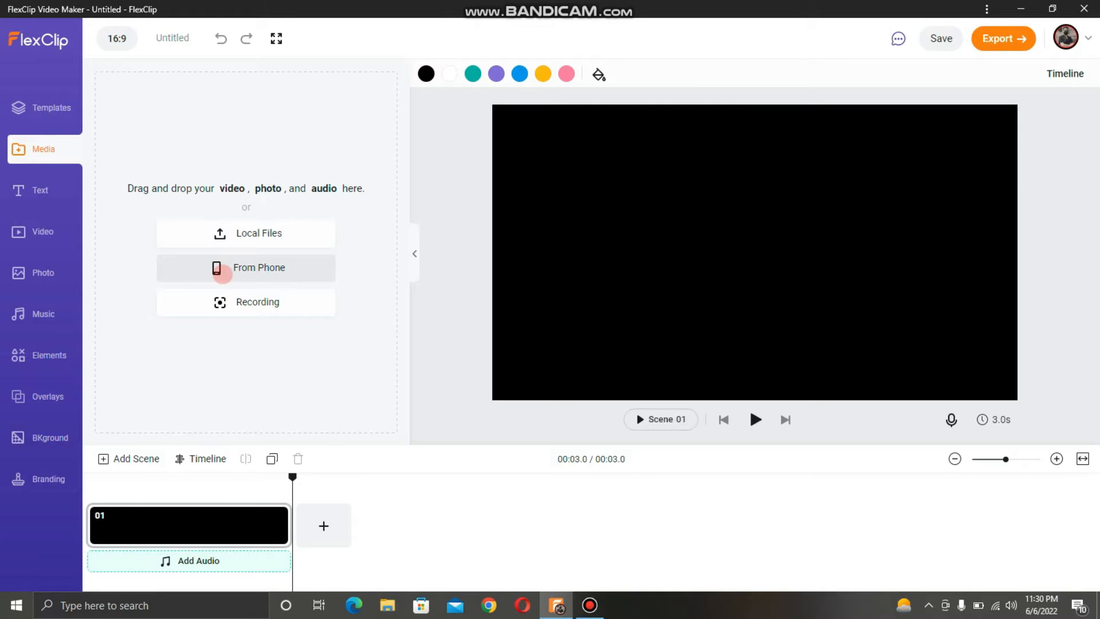
# - Look over the media recording options and the text, video, photo, music, elements, overlays and branding libraries
pyautogui.click(242, 308)
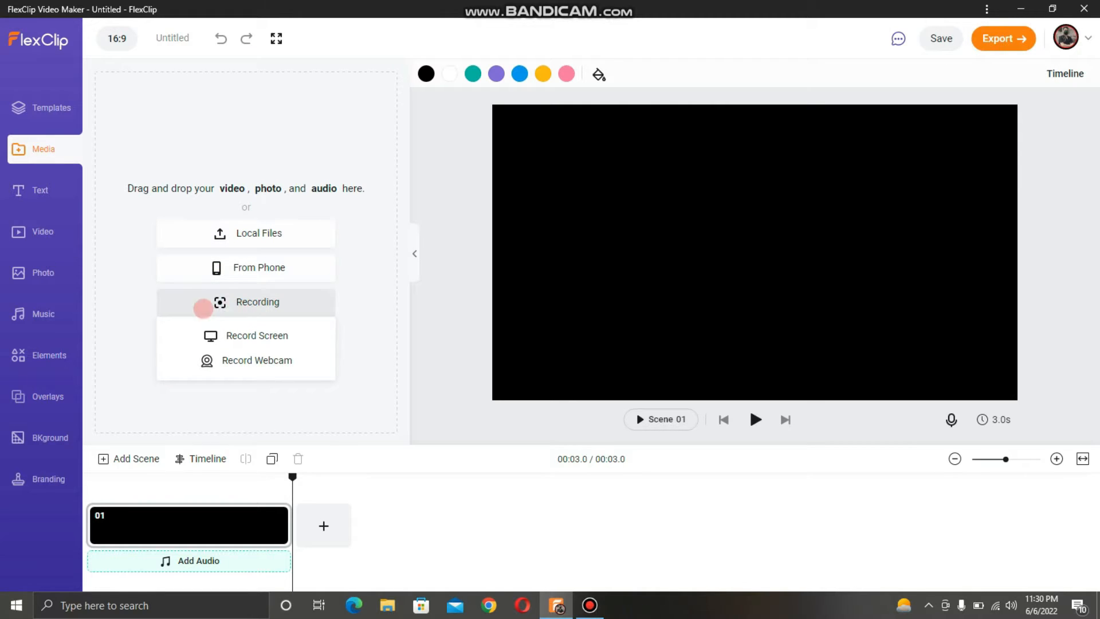
pyautogui.click(26, 189)
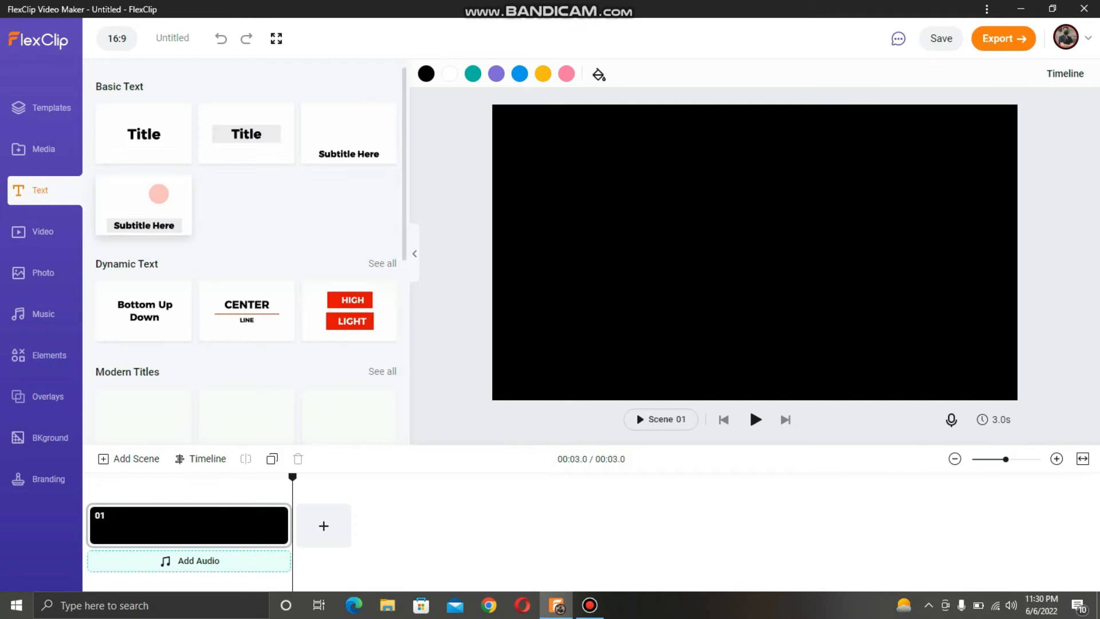
pyautogui.scroll(-3, 157, 204)
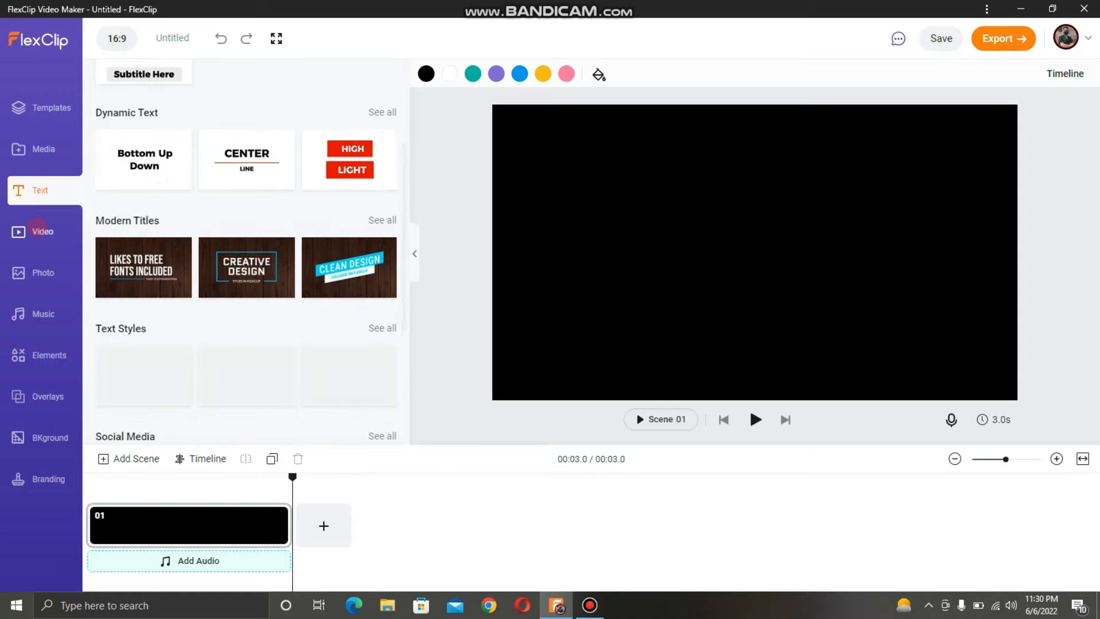
pyautogui.click(38, 227)
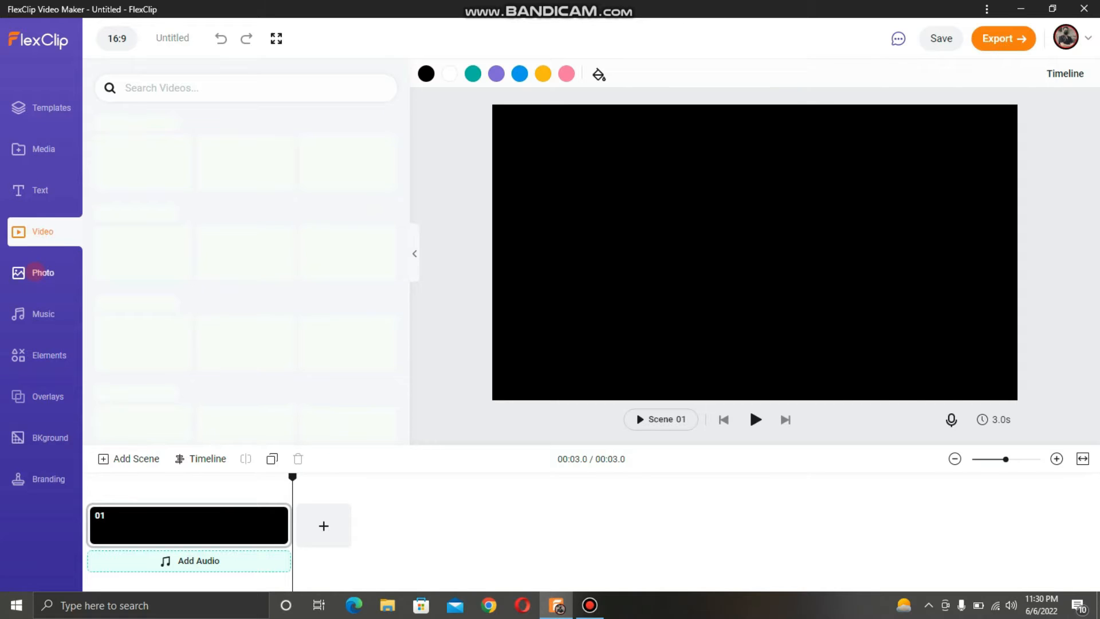
pyautogui.click(36, 270)
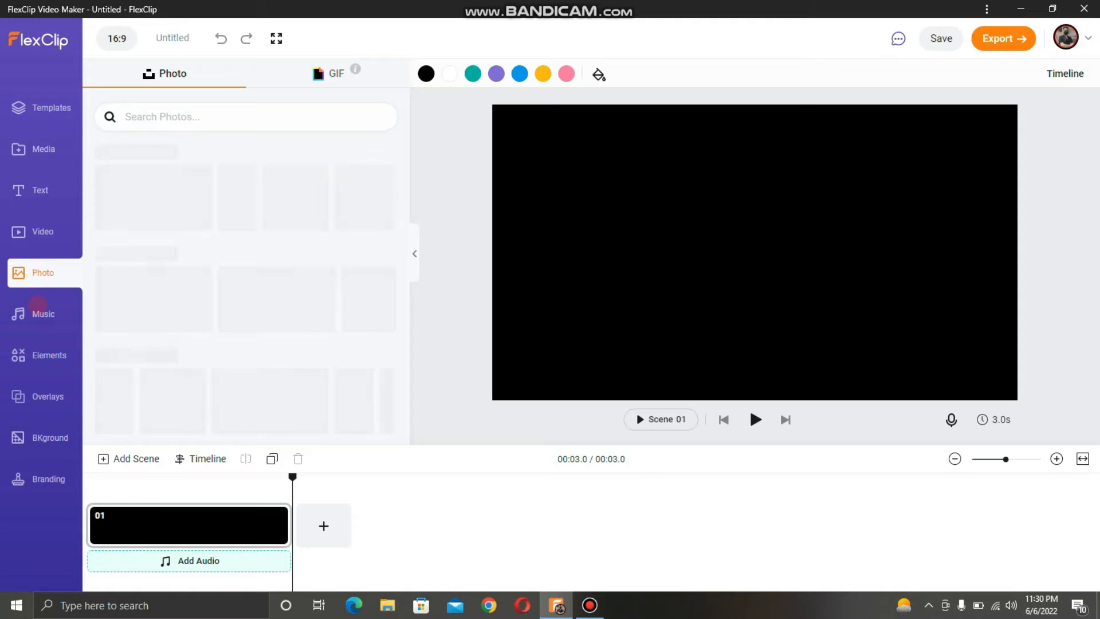
pyautogui.click(37, 306)
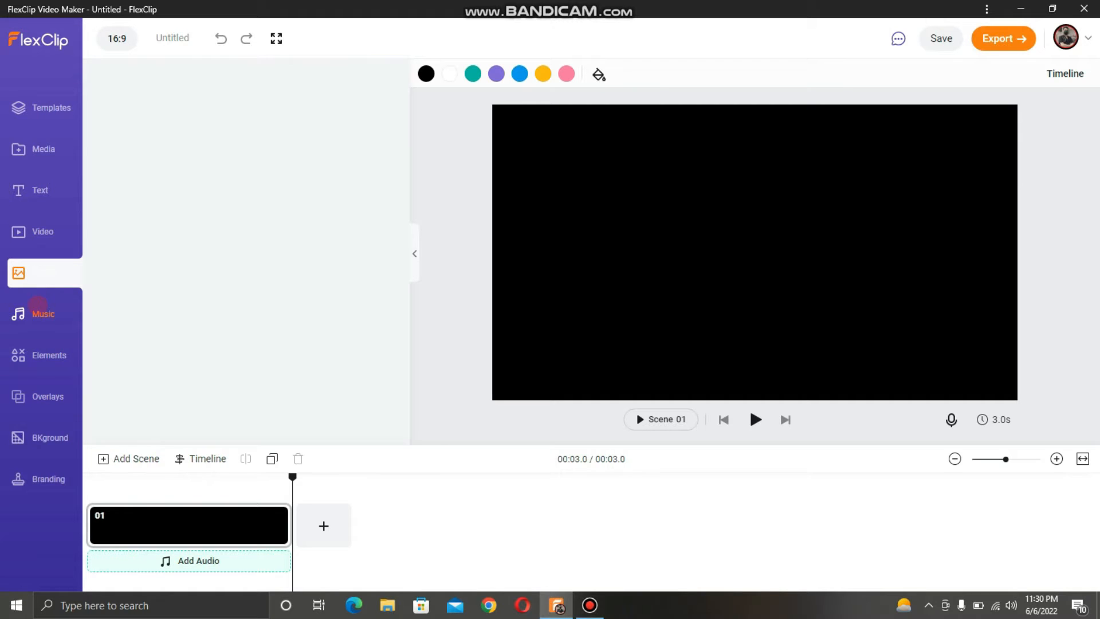
pyautogui.click(50, 358)
pyautogui.click(57, 404)
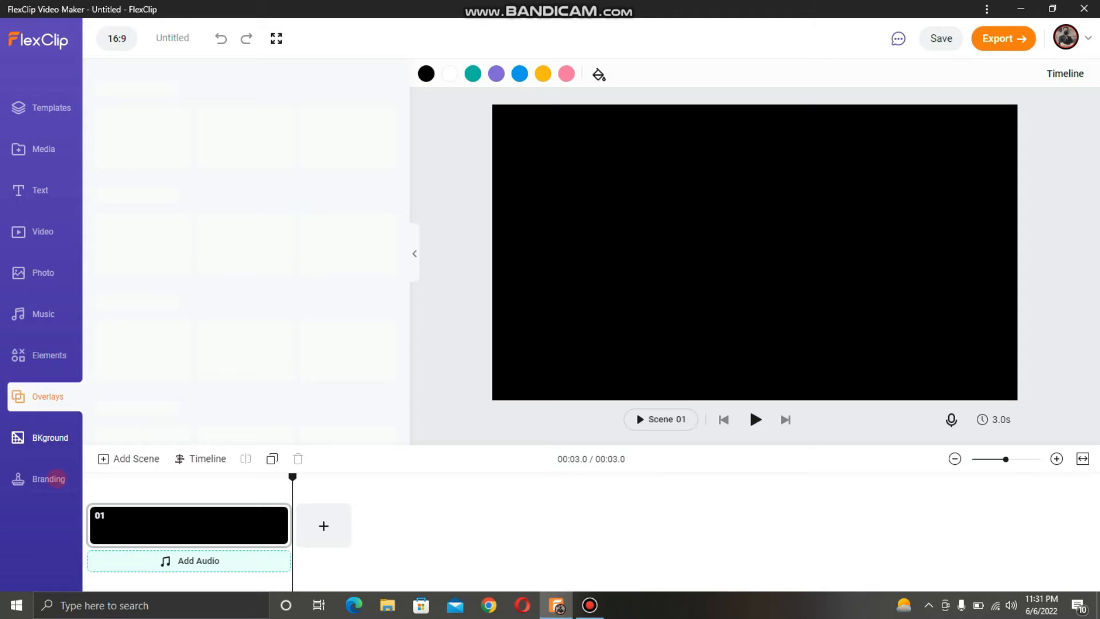
pyautogui.click(55, 478)
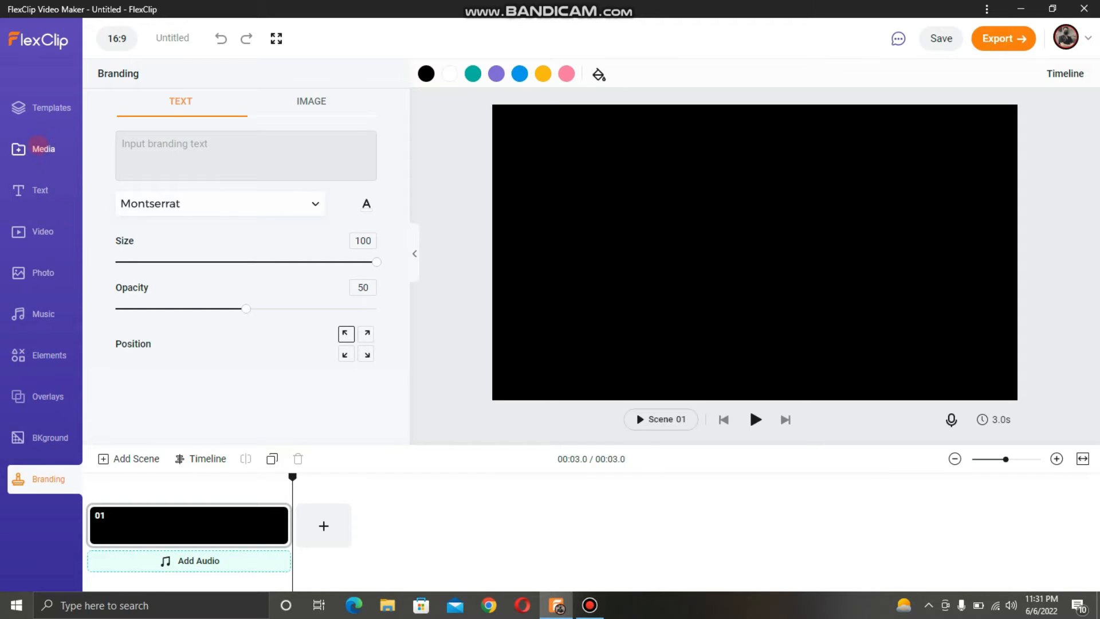
# - Import the presenter video from the local files and place it in scene 01
pyautogui.click(38, 144)
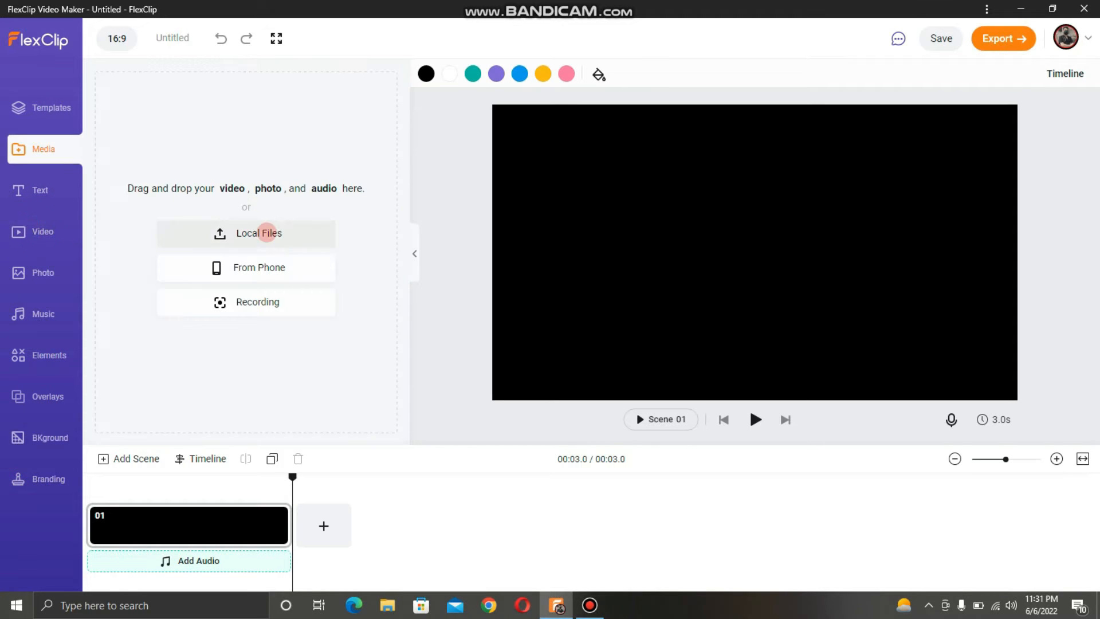
pyautogui.click(267, 233)
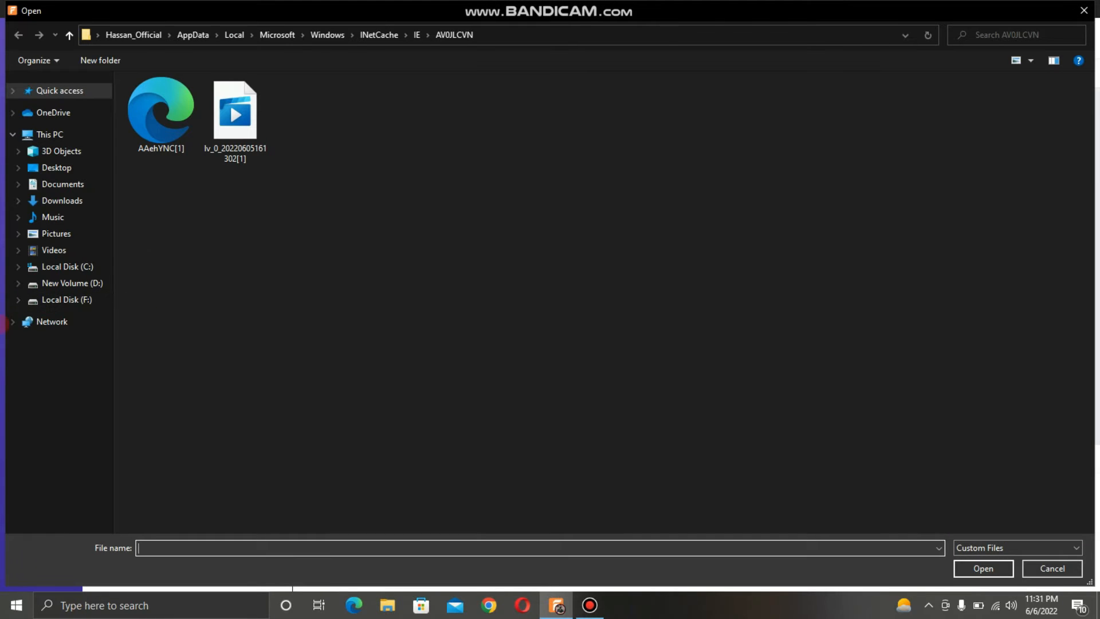
pyautogui.doubleClick(228, 155)
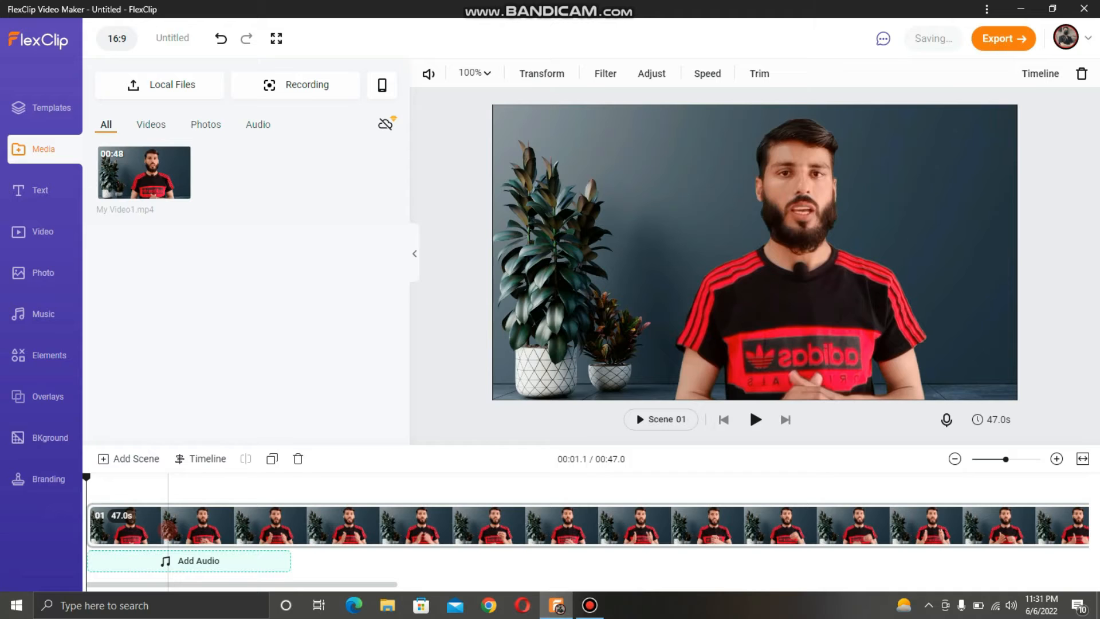
# - Preview the first seconds of the clip, then return the playhead to the start
pyautogui.press('space')
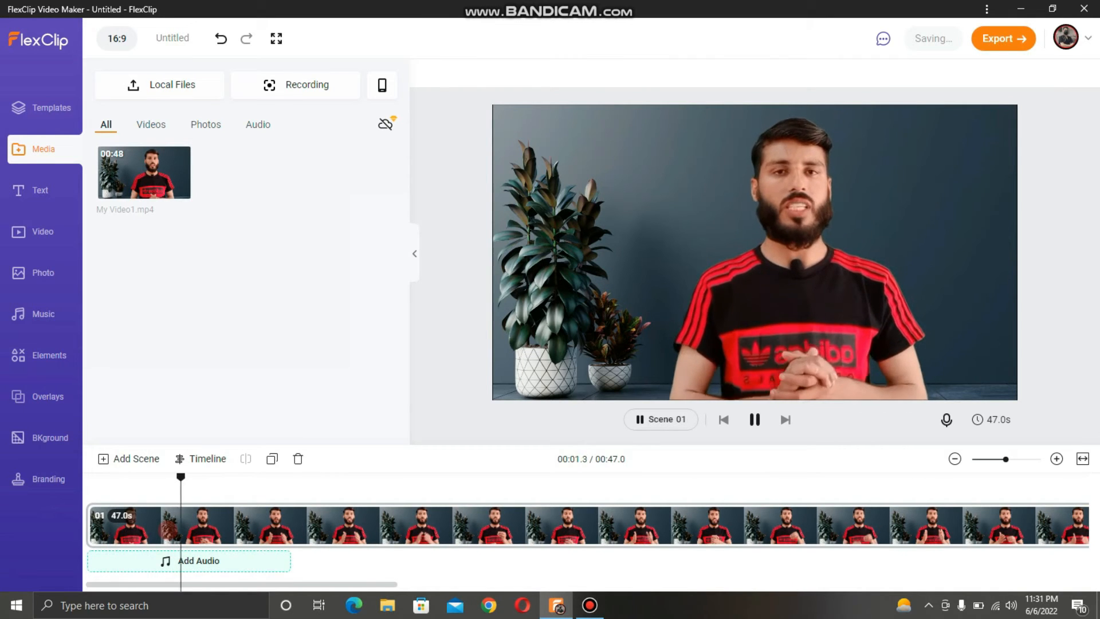
pyautogui.click(148, 541)
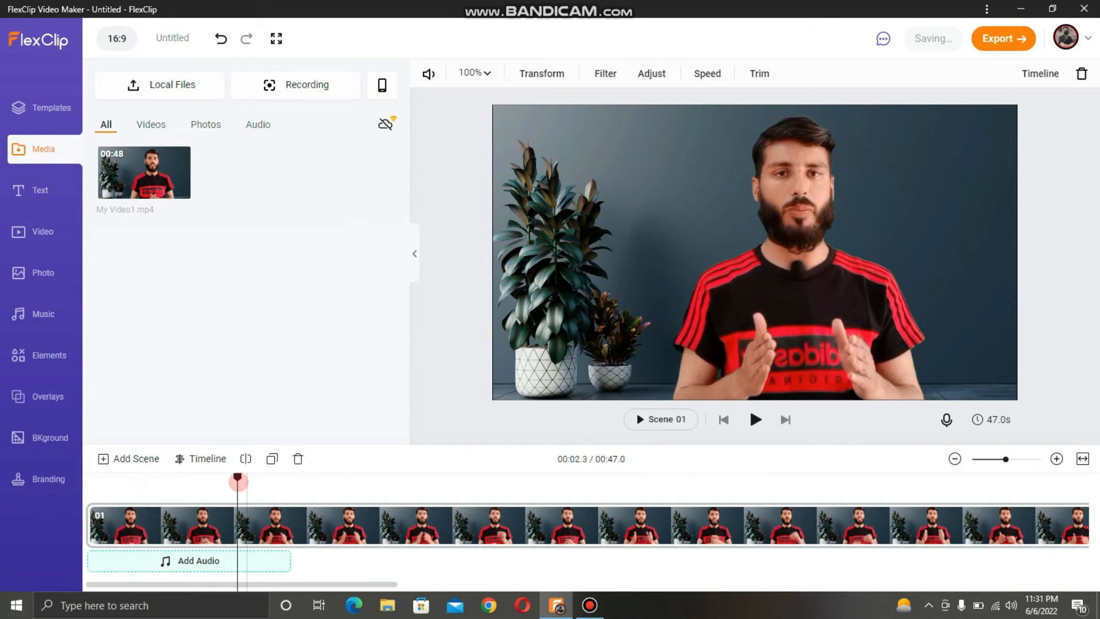
pyautogui.click(92, 479)
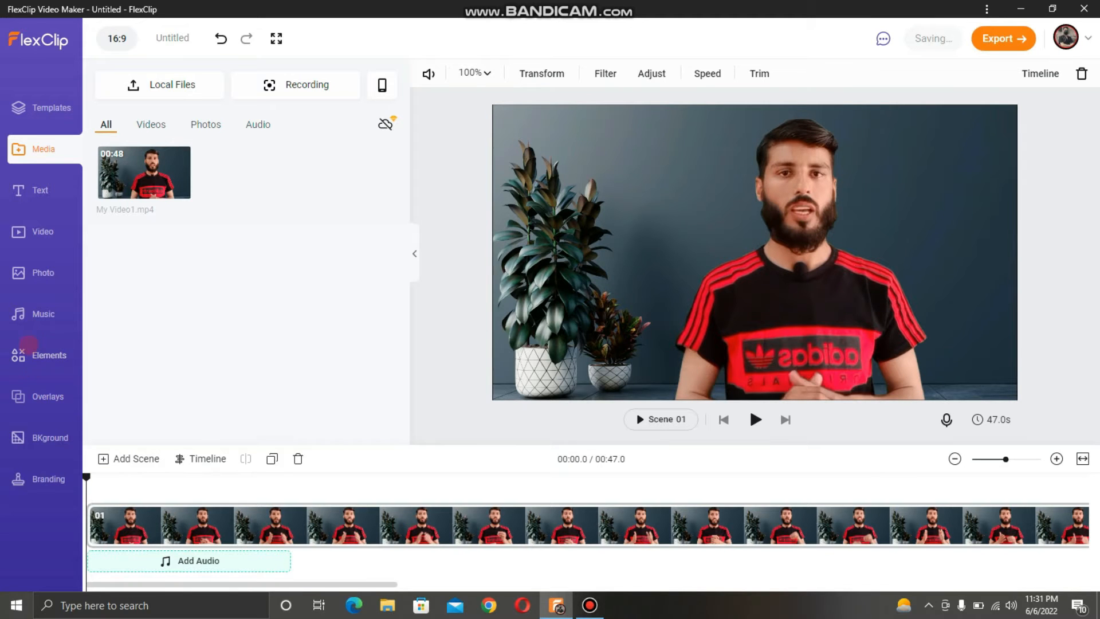
# - Add the red and white wave "FOLLOW US" design from the Contact Info Overlays to the scene
pyautogui.click(36, 390)
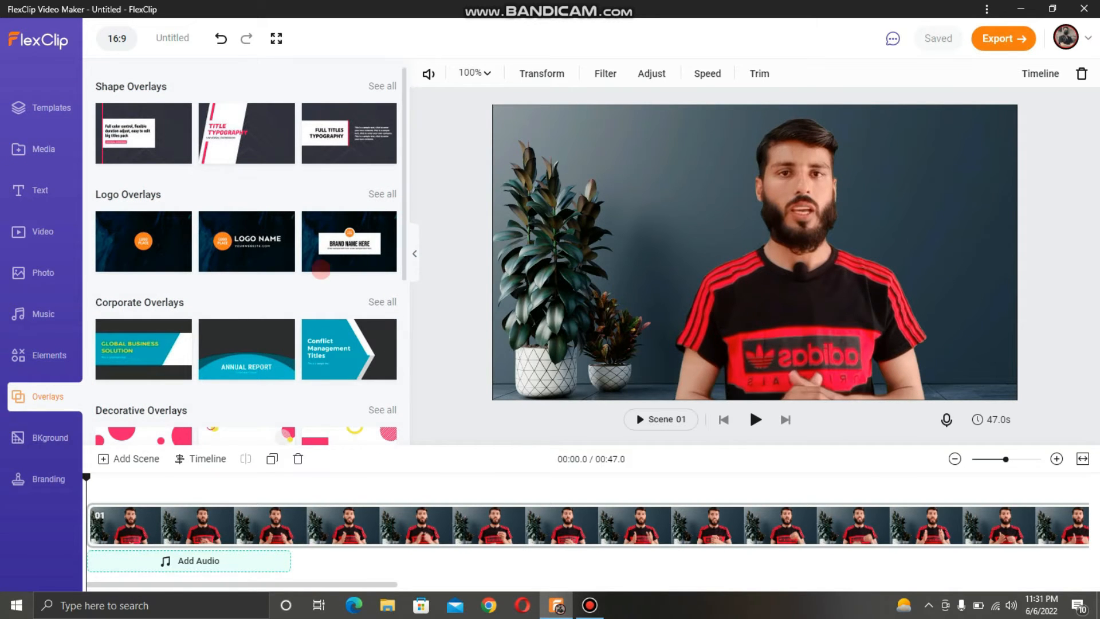
pyautogui.scroll(-1, 321, 269)
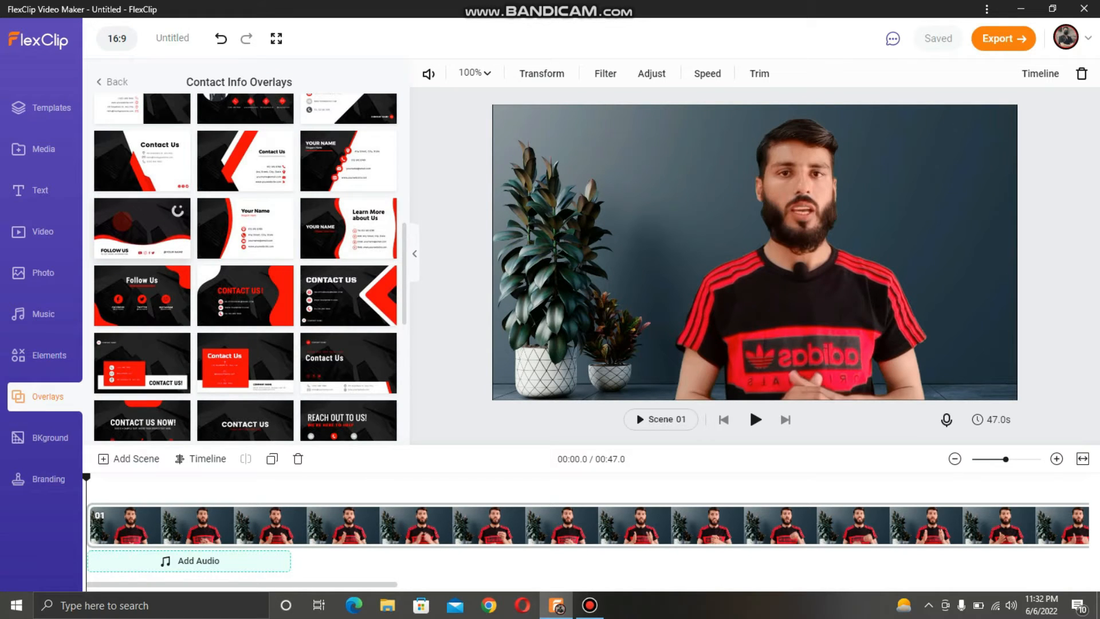
pyautogui.moveTo(122, 221); pyautogui.dragTo(487, 338)
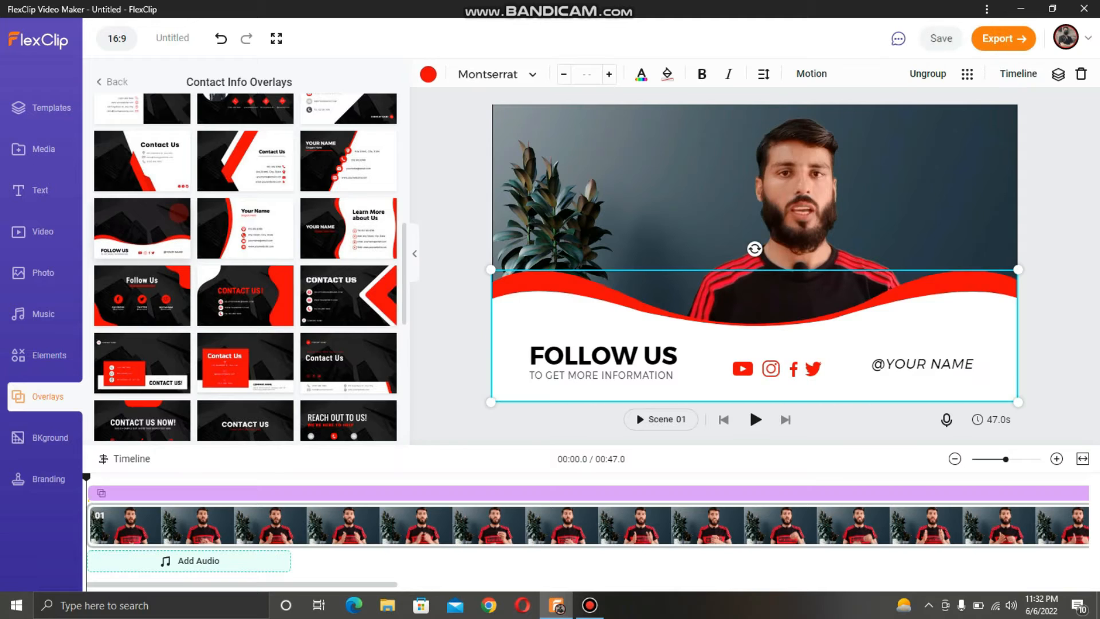
pyautogui.click(486, 490)
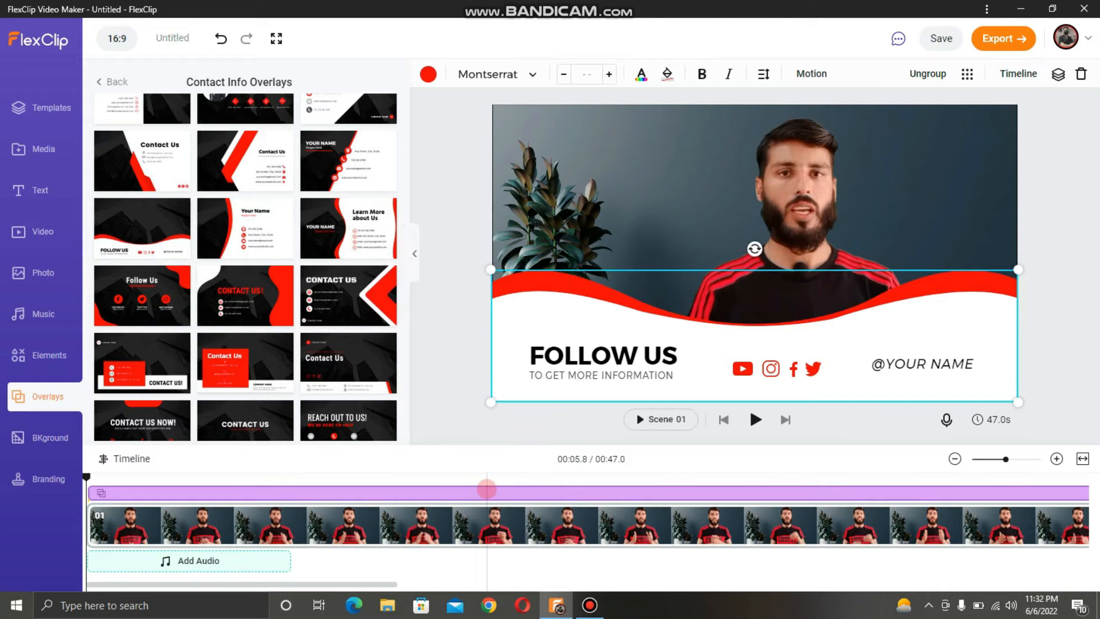
# - Replace the overlay's "FOLLOW US" heading with "SUBSCRIBE"
pyautogui.click(554, 357)
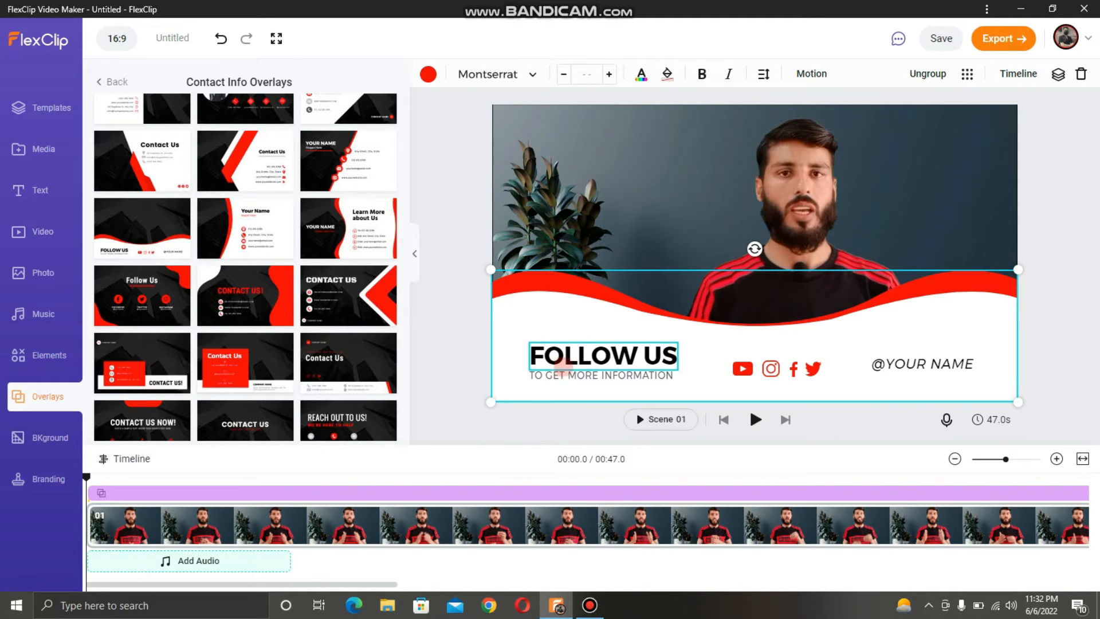
pyautogui.click(564, 376)
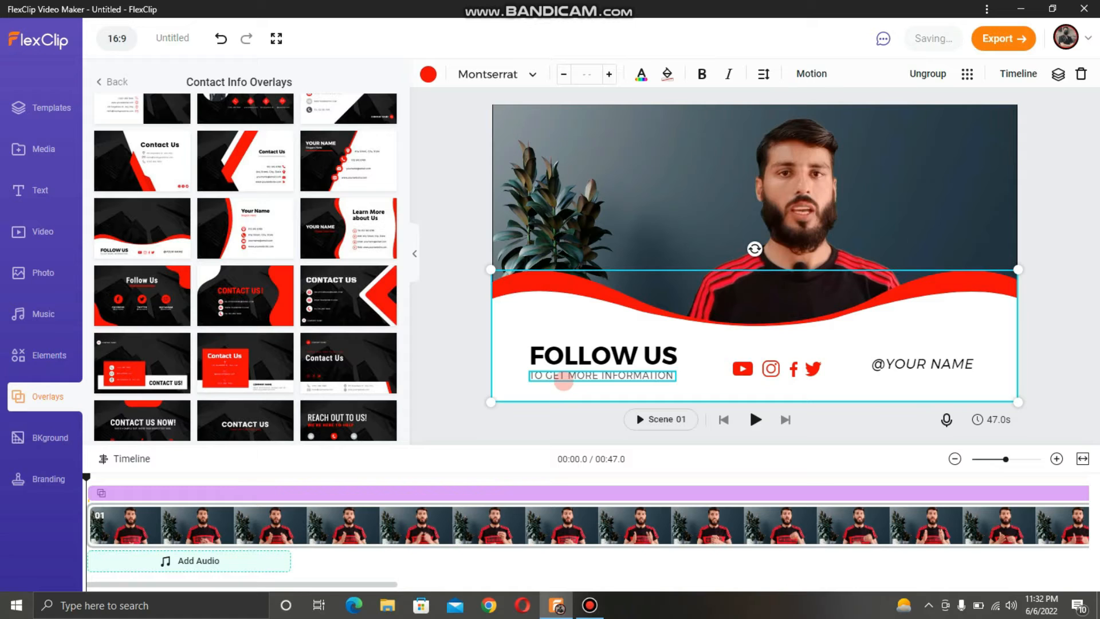
pyautogui.click(564, 359)
pyautogui.click(563, 359)
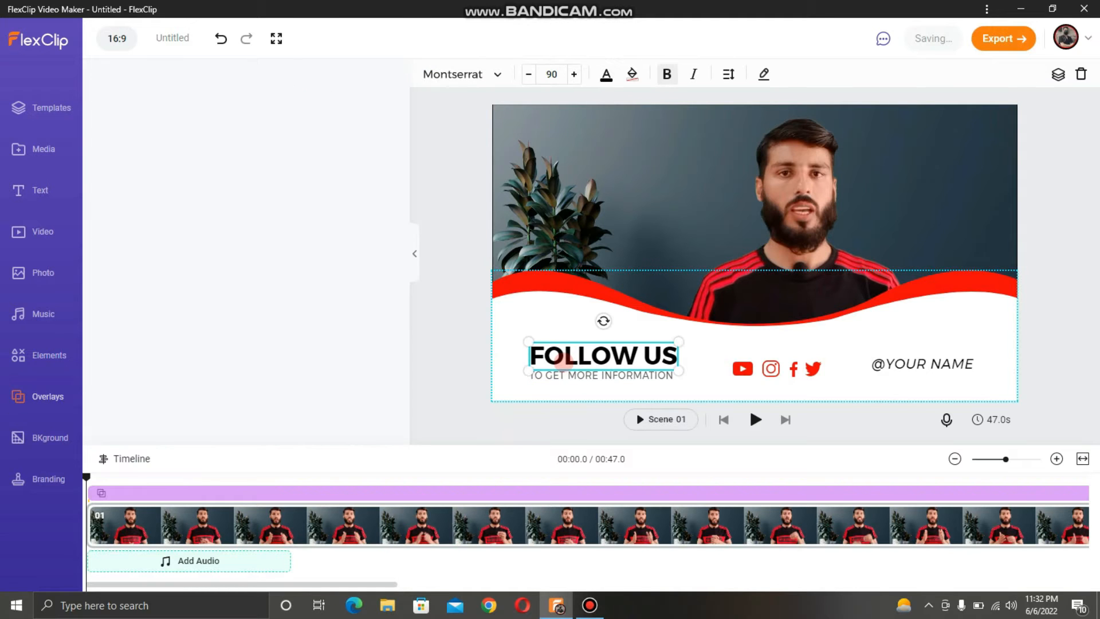
pyautogui.doubleClick(563, 360)
pyautogui.click(238, 123)
pyautogui.press('BackSpace')
pyautogui.press('BackSpace')
pyautogui.press('BackSpace')
pyautogui.press('BackSpace')
pyautogui.press('BackSpace')
pyautogui.press('BackSpace')
pyautogui.press('BackSpace')
pyautogui.press('BackSpace')
pyautogui.press('BackSpace')
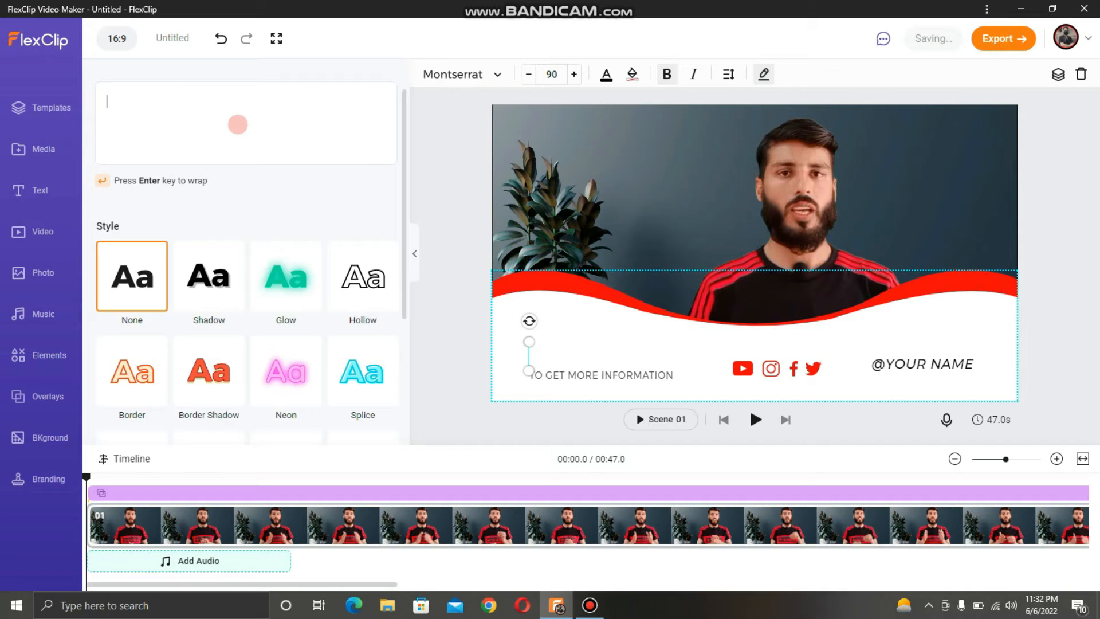
pyautogui.write('SUBSCRIBE')
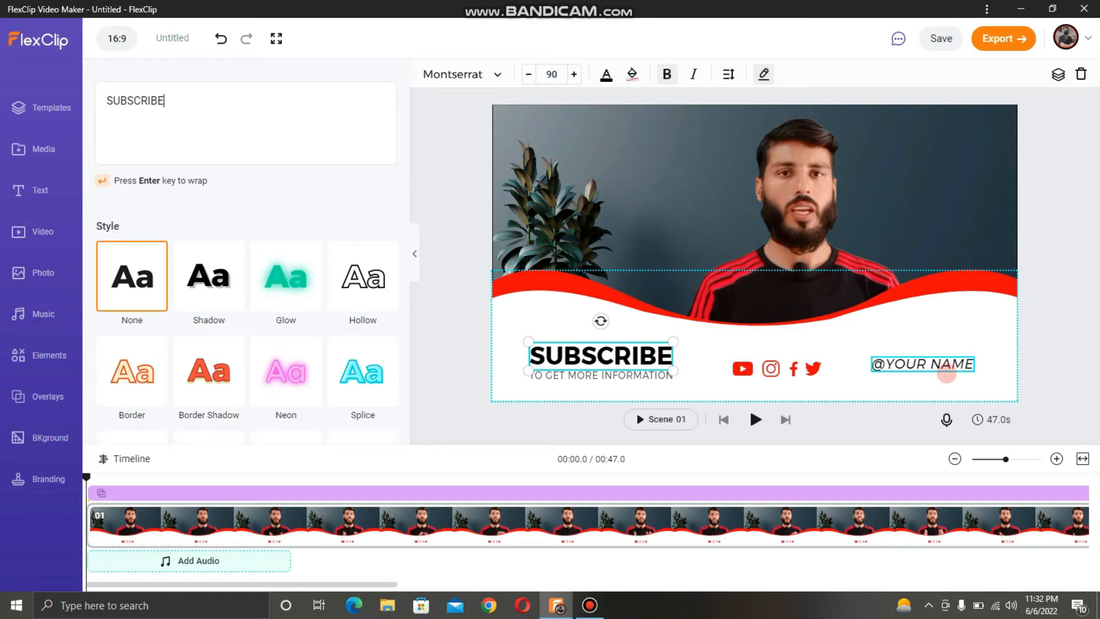
pyautogui.doubleClick(914, 365)
pyautogui.click(215, 114)
pyautogui.press('BackSpace')
pyautogui.press('BackSpace')
pyautogui.press('BackSpace')
pyautogui.press('BackSpace')
pyautogui.press('BackSpace')
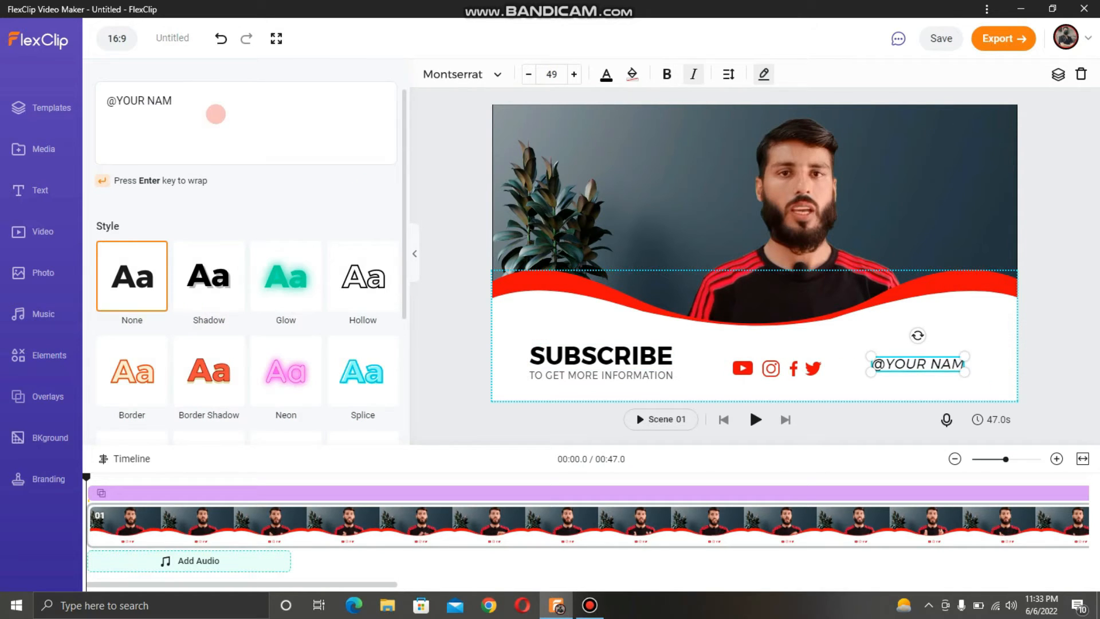
pyautogui.hotkey('ctrl', 'a')
pyautogui.write('Hassan Ultra Officail')
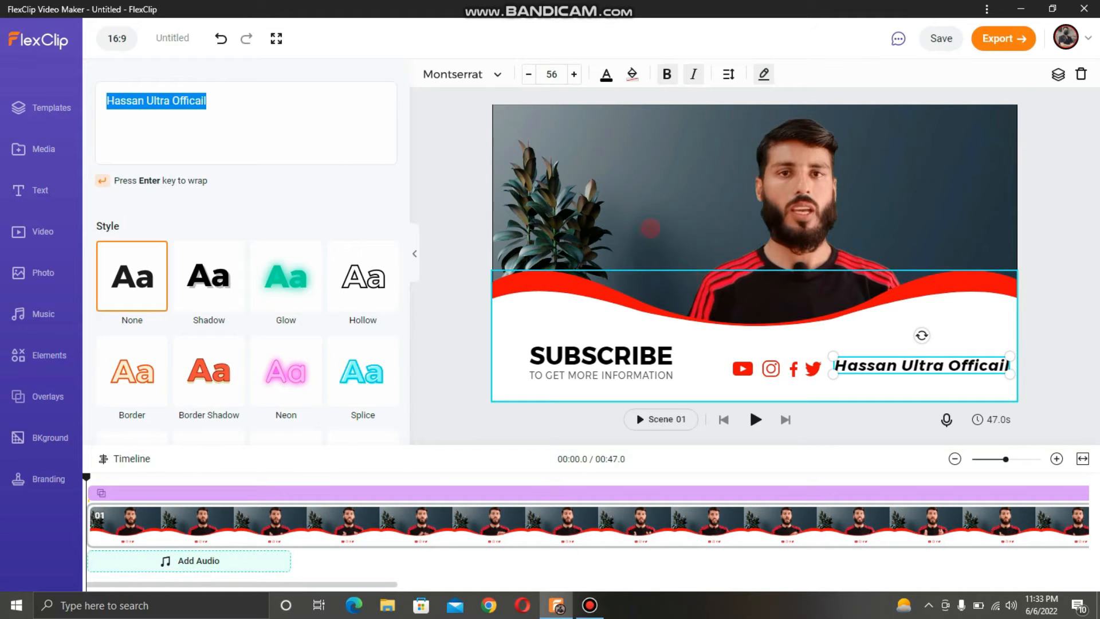
# - Set the channel name's text colour to black and open its font choices
pyautogui.click(606, 73)
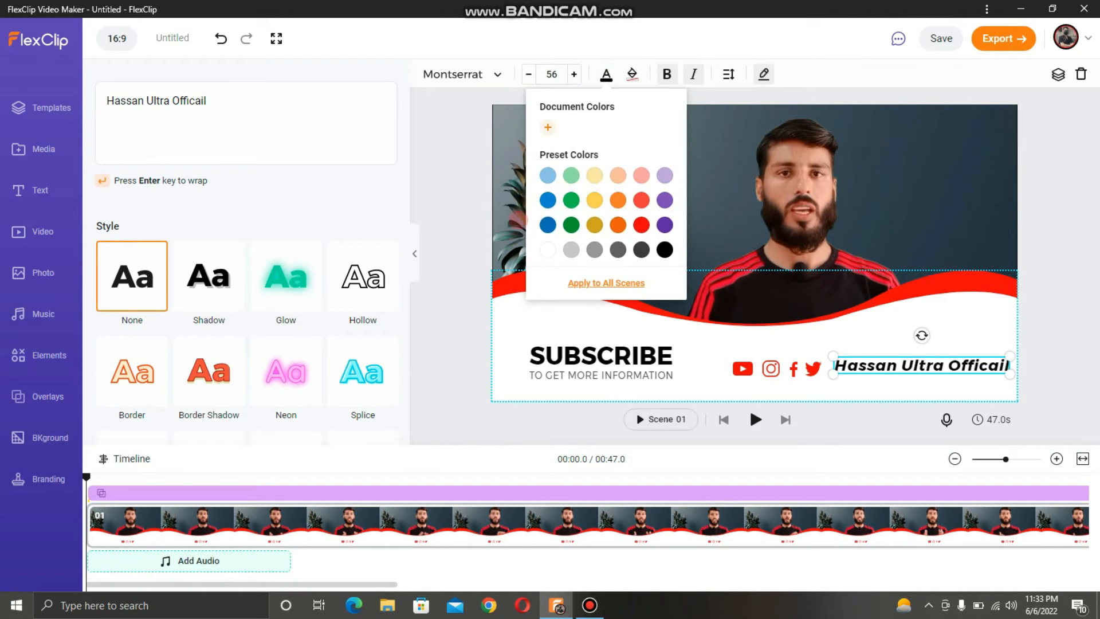
pyautogui.click(667, 250)
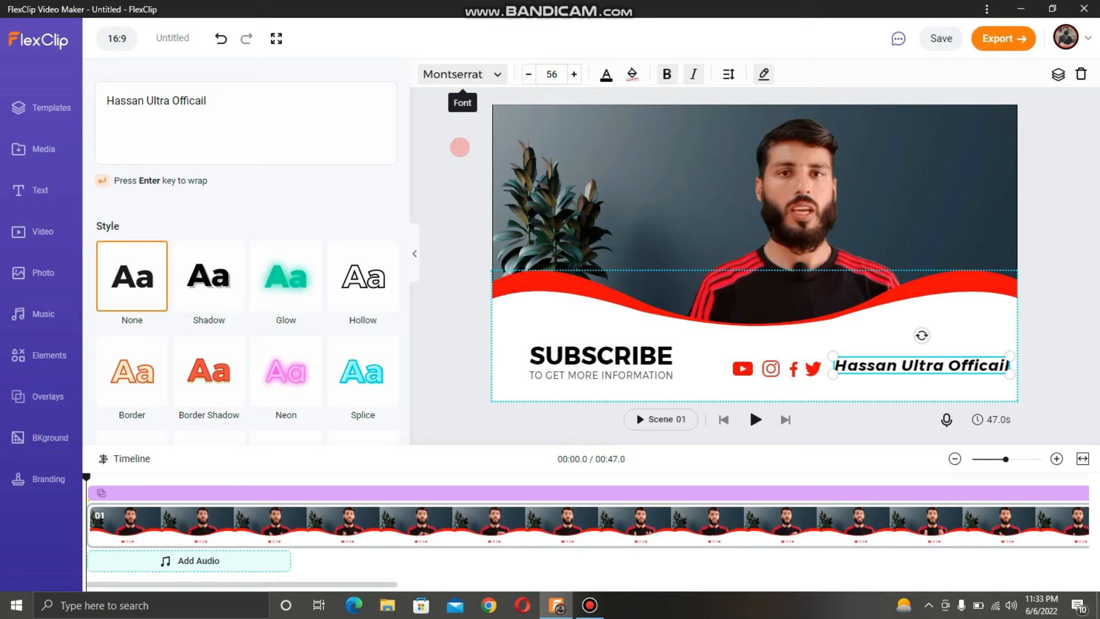
pyautogui.click(456, 75)
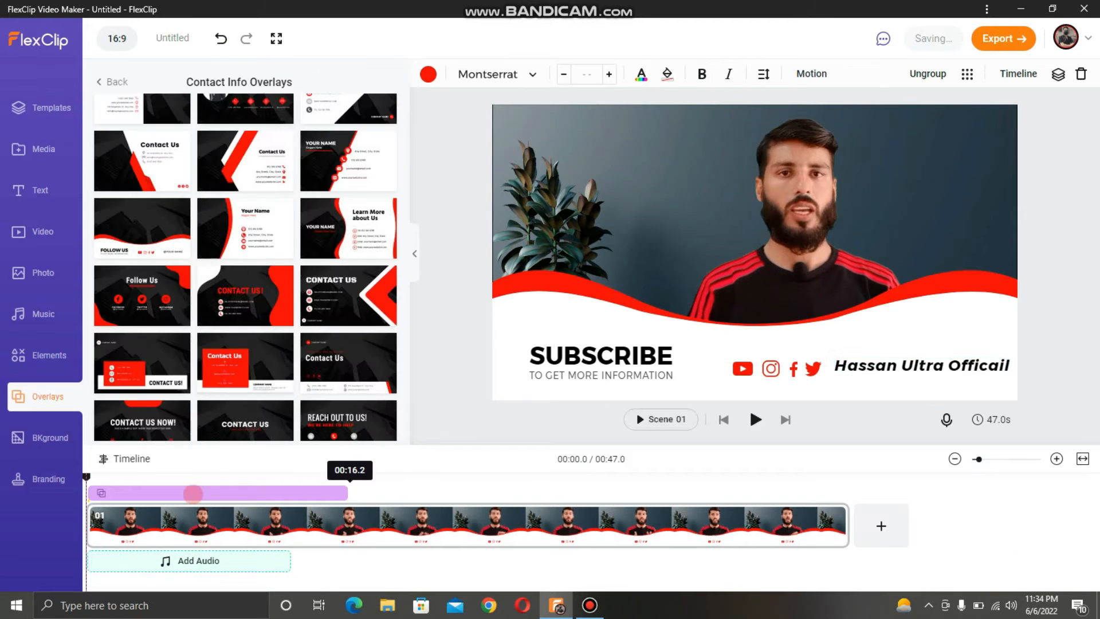
# - Shorten the overlay on the timeline to cover only the scene's first few seconds and play the result
pyautogui.moveTo(191, 493); pyautogui.dragTo(122, 486)
pyautogui.press('space')
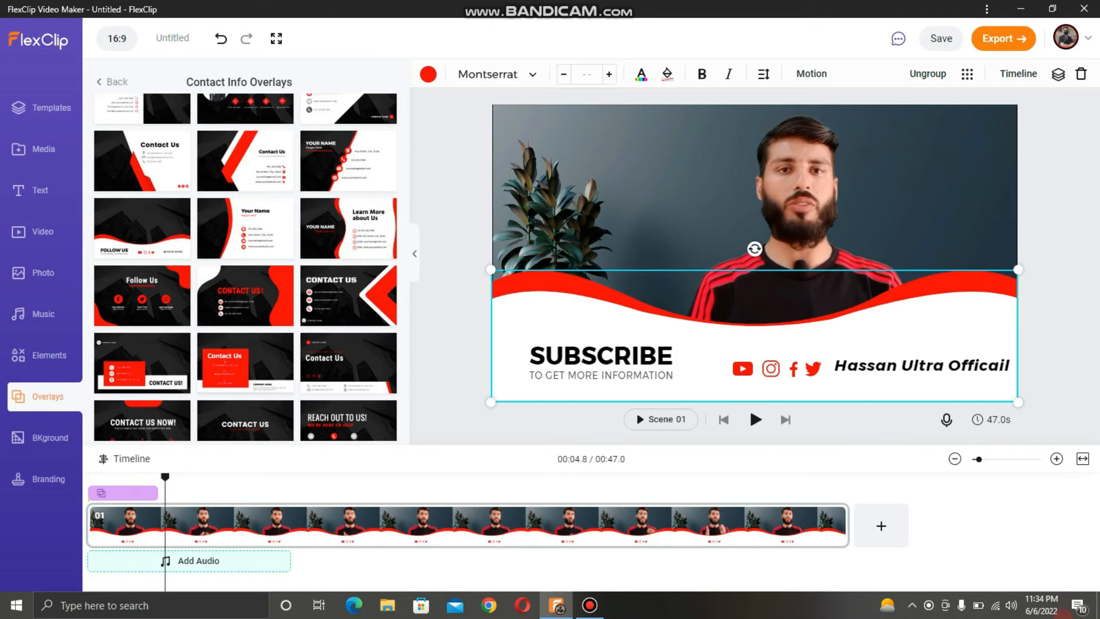
# - Move the playhead to 00:01.1 and delete the subscribe overlay from the scene
pyautogui.click(104, 485)
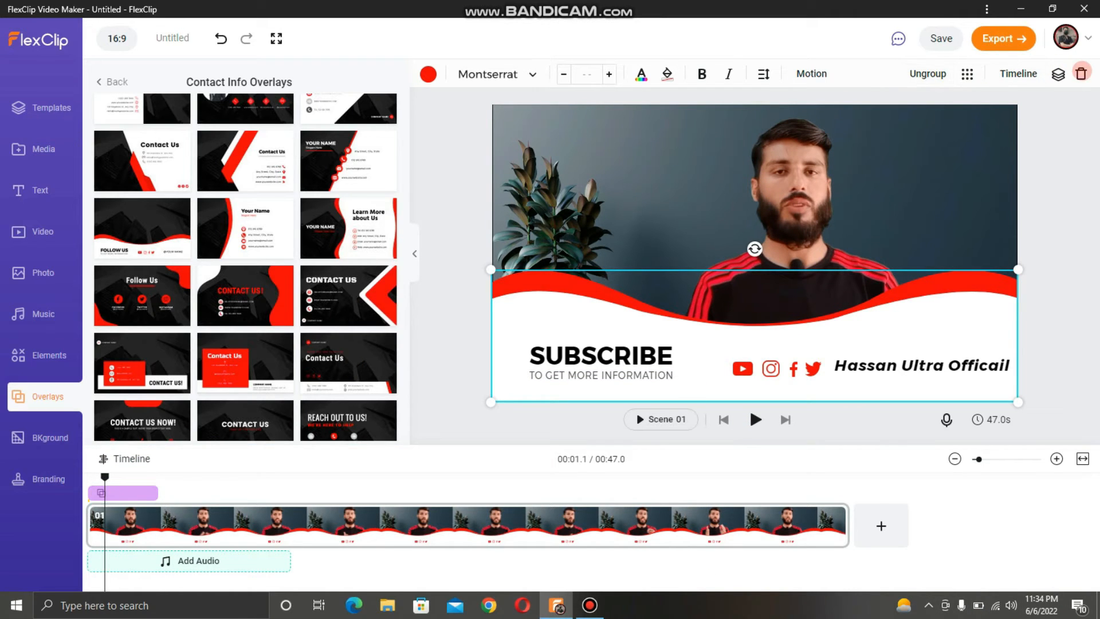
pyautogui.click(1081, 73)
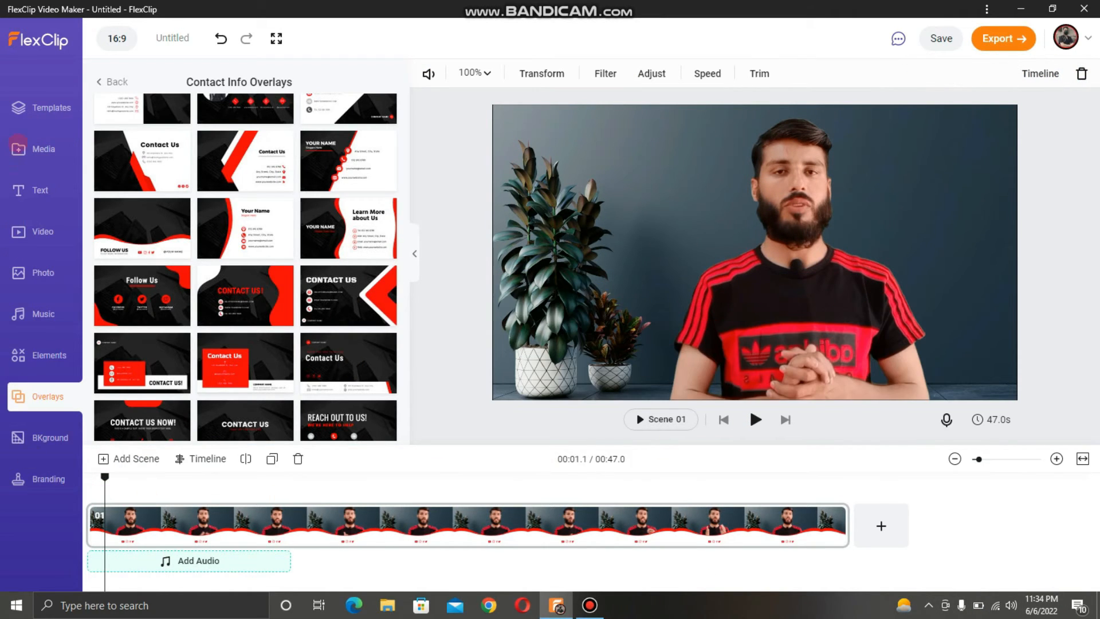
# - Browse the text templates and add the blue pill-shaped title from Callout Titles to the scene
pyautogui.click(40, 189)
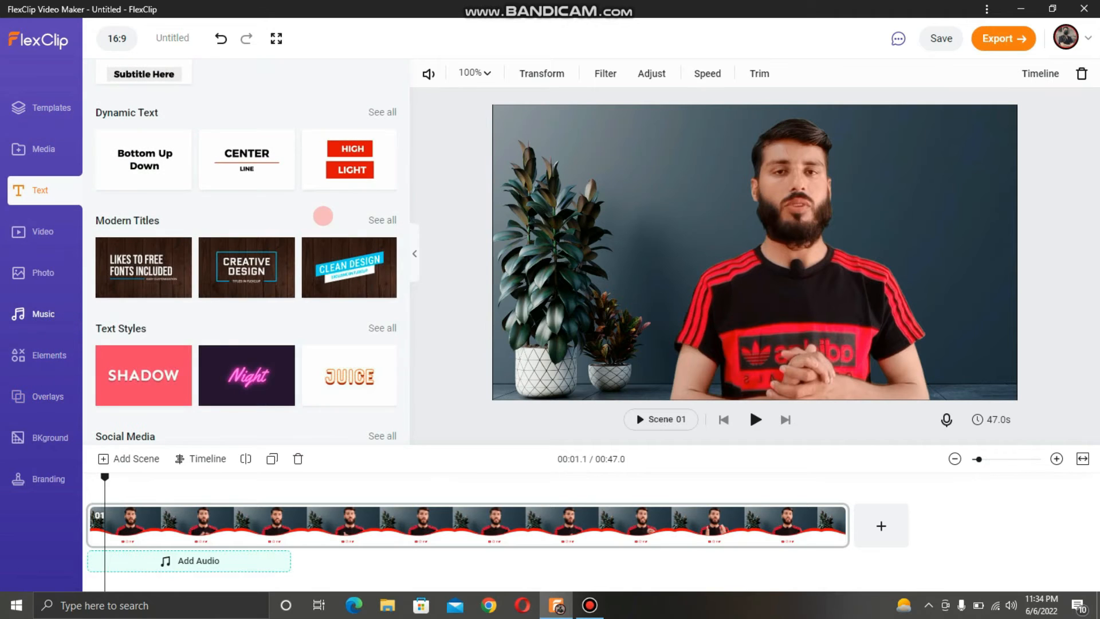
pyautogui.moveTo(409, 182); pyautogui.dragTo(418, 393)
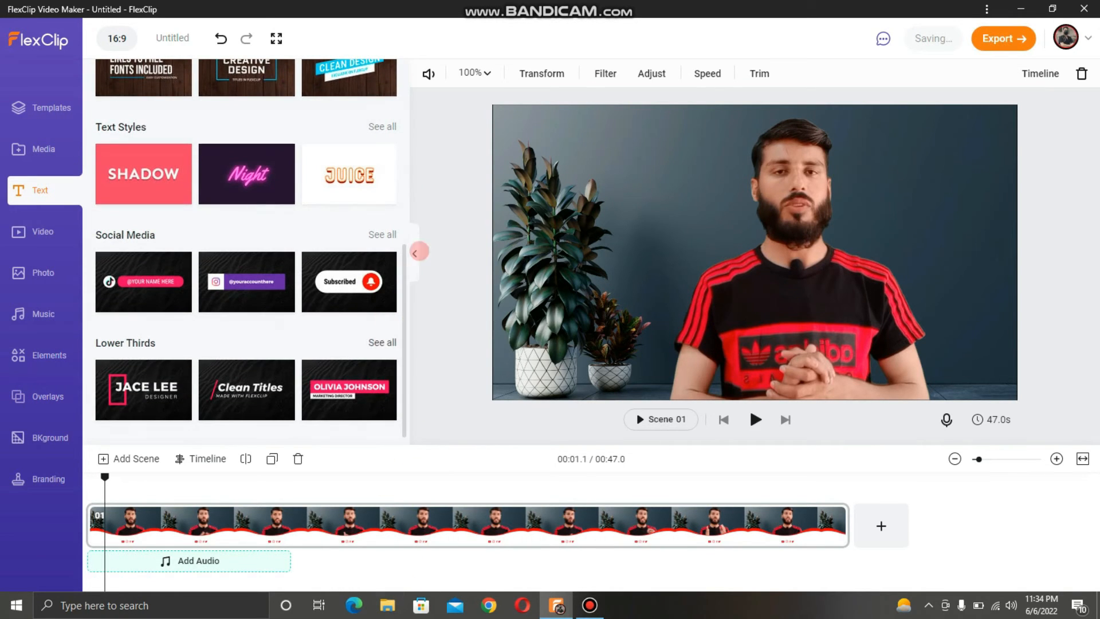
pyautogui.scroll(-5, 400, 331)
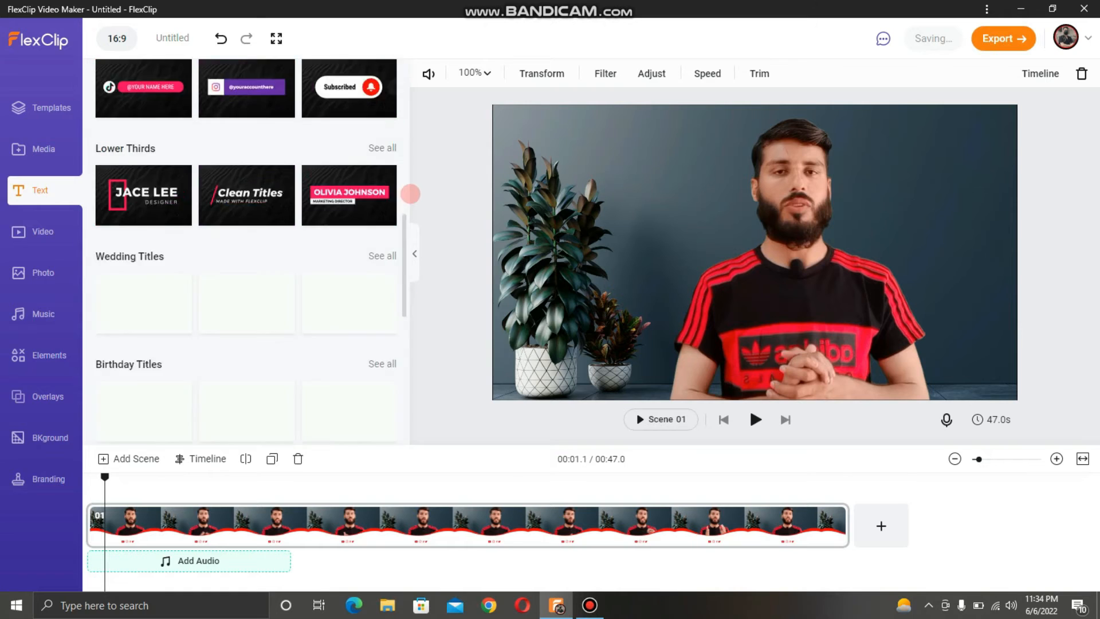
pyautogui.scroll(-5, 236, 216)
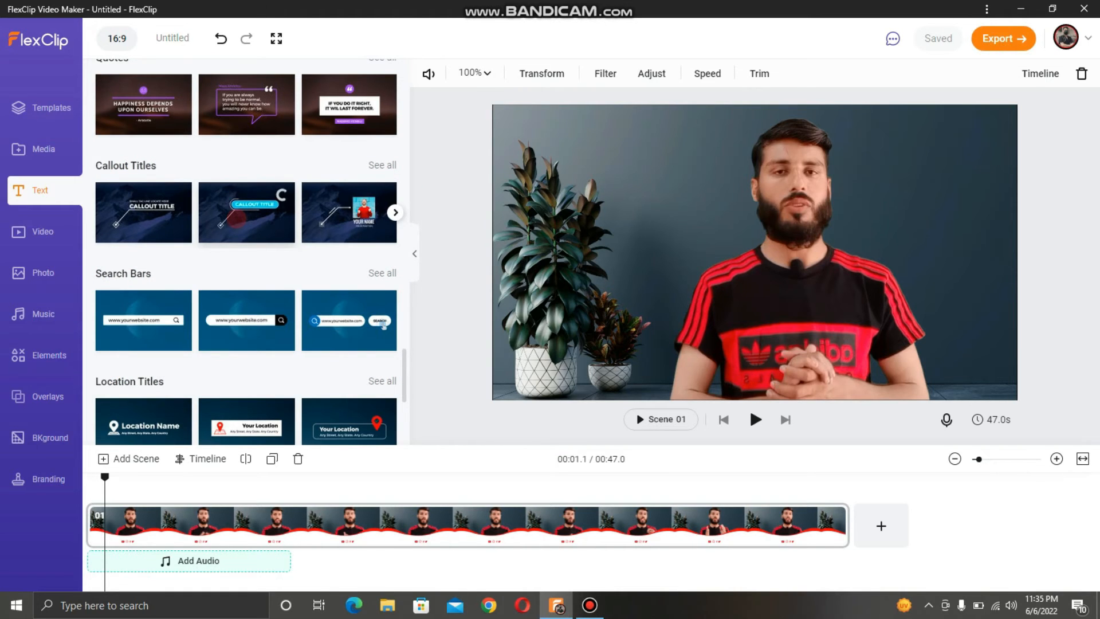
pyautogui.click(238, 219)
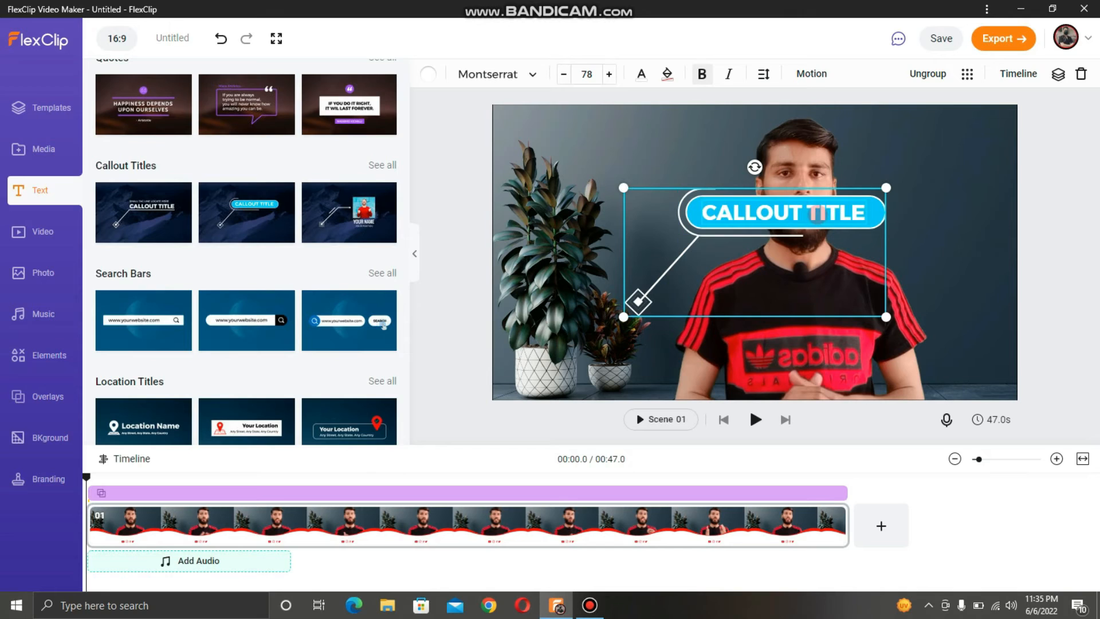
# - Replace the callout's "CALLOUT TITLE" placeholder with the channel name and set it in italics
pyautogui.click(816, 213)
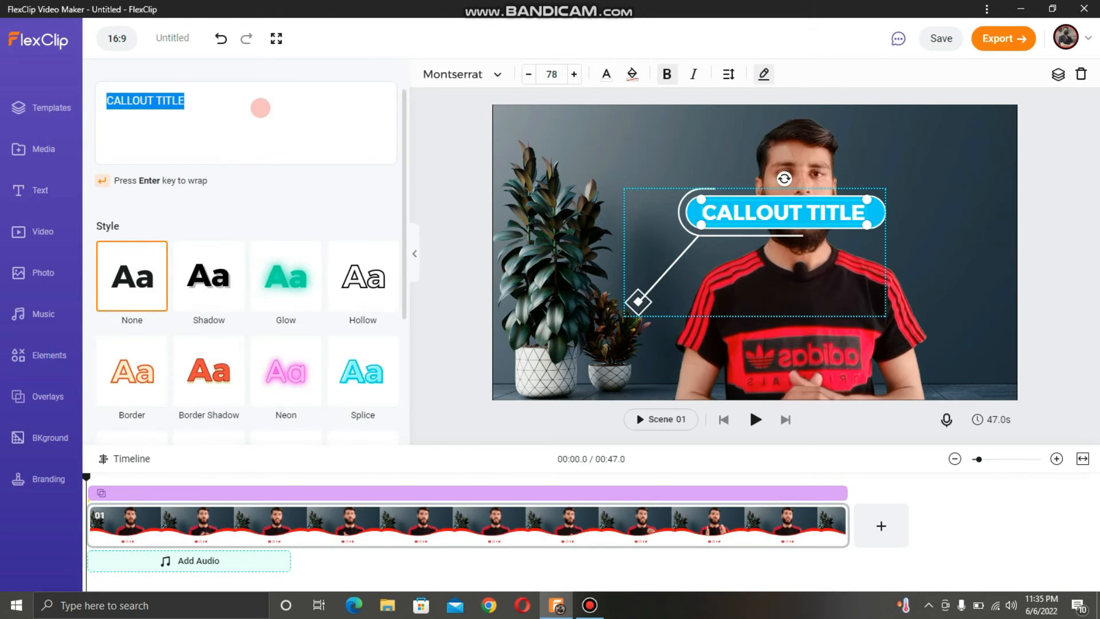
pyautogui.click(260, 108)
pyautogui.press('BackSpace')
pyautogui.press('BackSpace')
pyautogui.press('BackSpace')
pyautogui.press('BackSpace')
pyautogui.press('BackSpace')
pyautogui.press('BackSpace')
pyautogui.press('BackSpace')
pyautogui.press('BackSpace')
pyautogui.press('BackSpace')
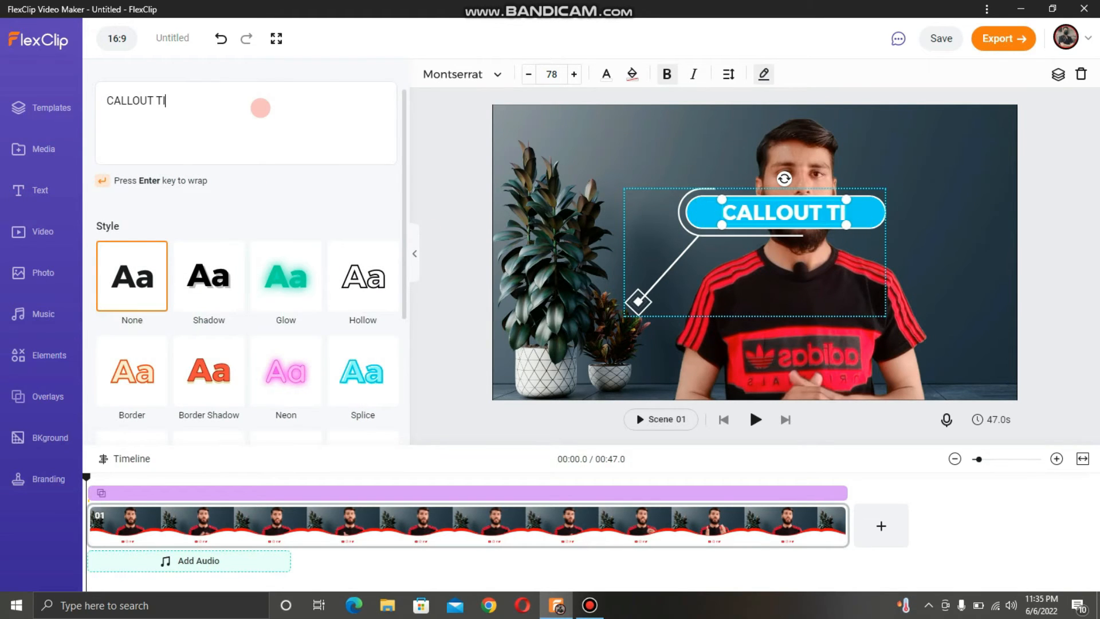
pyautogui.press('BackSpace')
pyautogui.press('BackSpace')
pyautogui.press('BackSpace')
pyautogui.press('BackSpace')
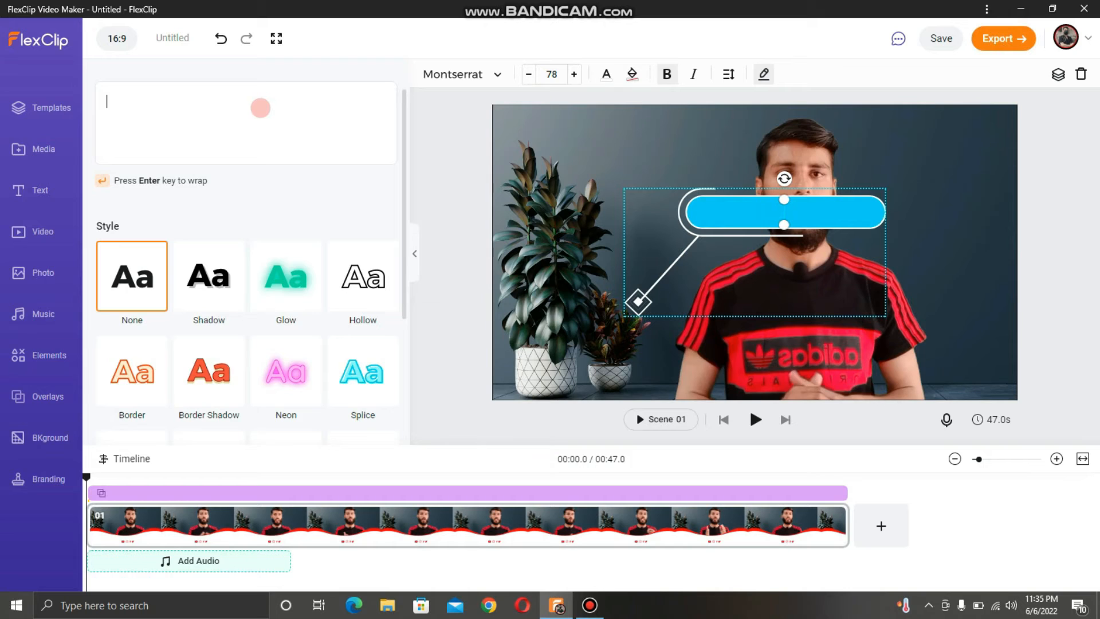
pyautogui.write('H')
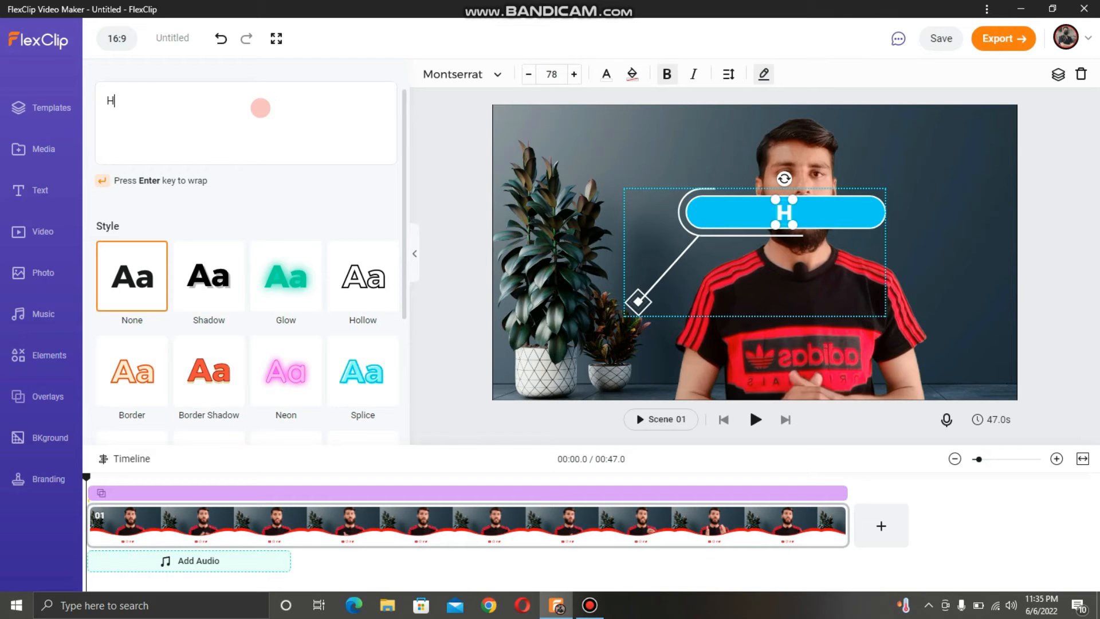
pyautogui.write('assa')
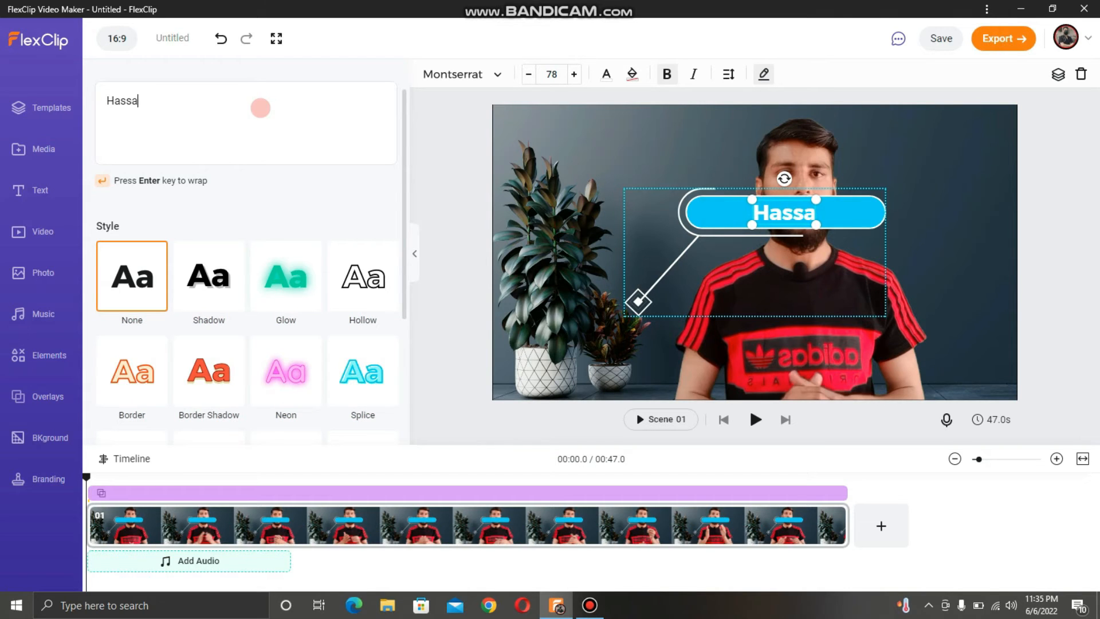
pyautogui.write('n Ultra Officail')
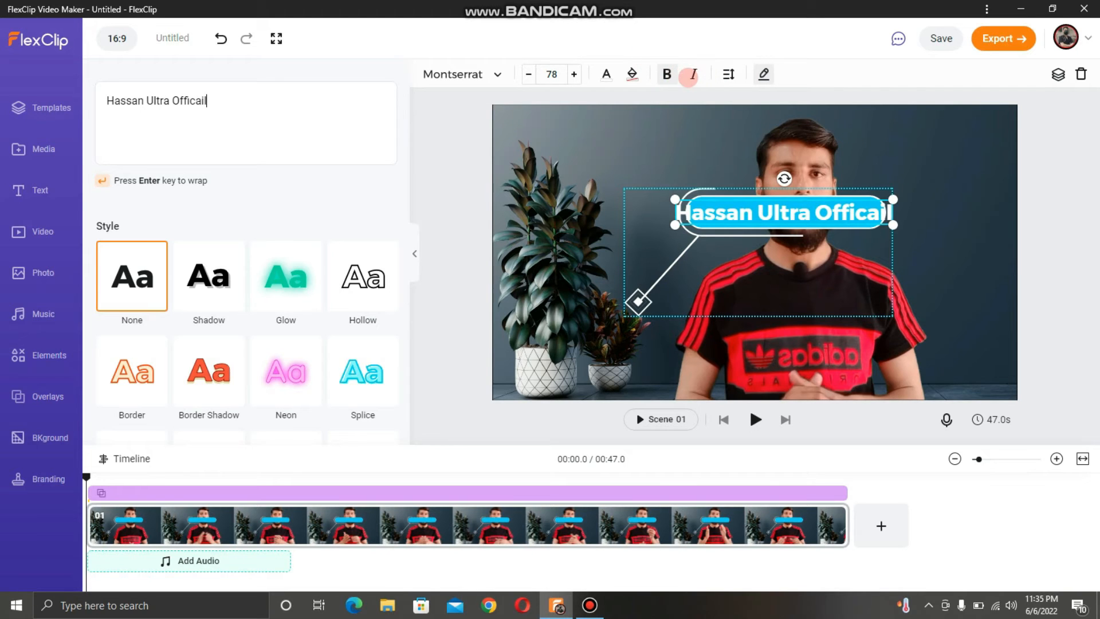
pyautogui.hotkey('ctrl', 'i')
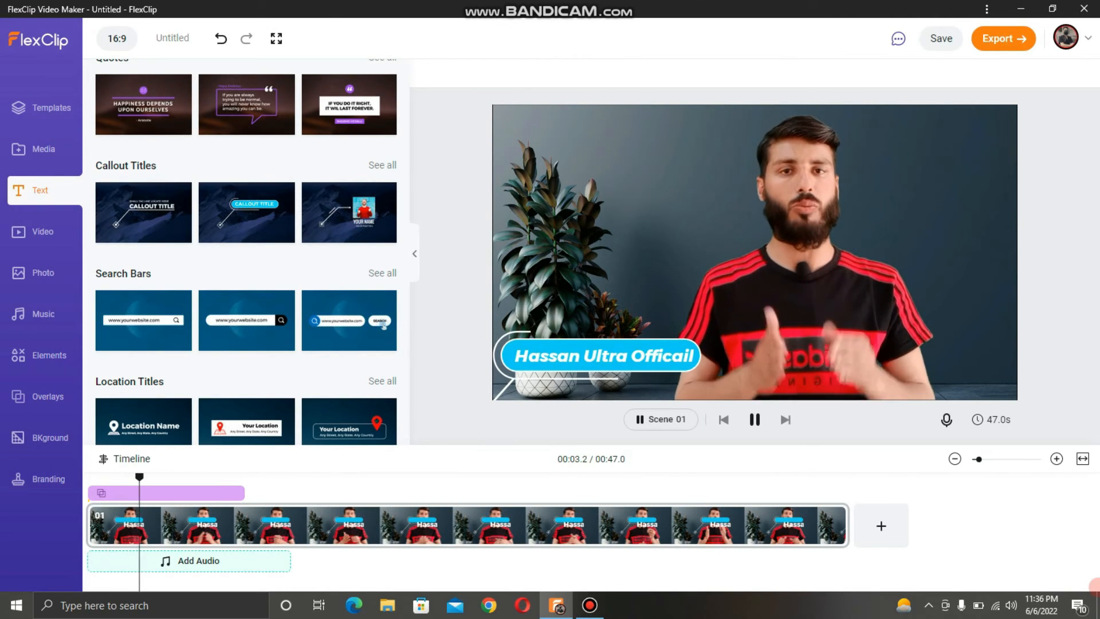
# - Stop the preview, delete the callout title from the scene and move the playhead to 00:06.6
pyautogui.press('space')
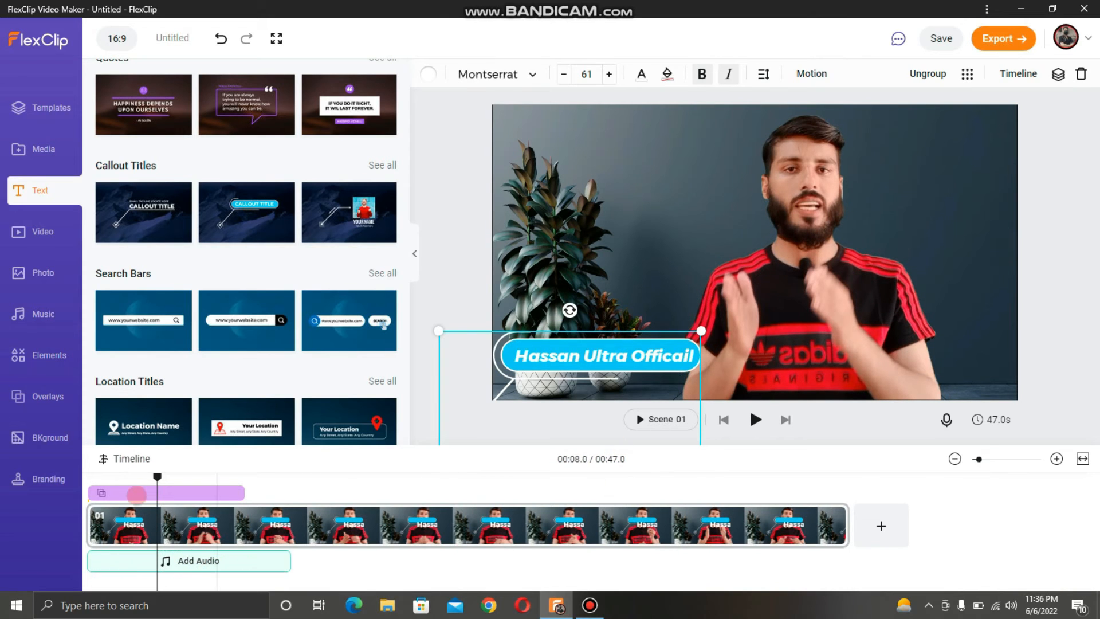
pyautogui.click(194, 477)
# - Add the "Subscribed" bell title from the Social Media text group, shrink it to text size 43 and place it over the presenter's lower chest
pyautogui.scroll(4, 331, 246)
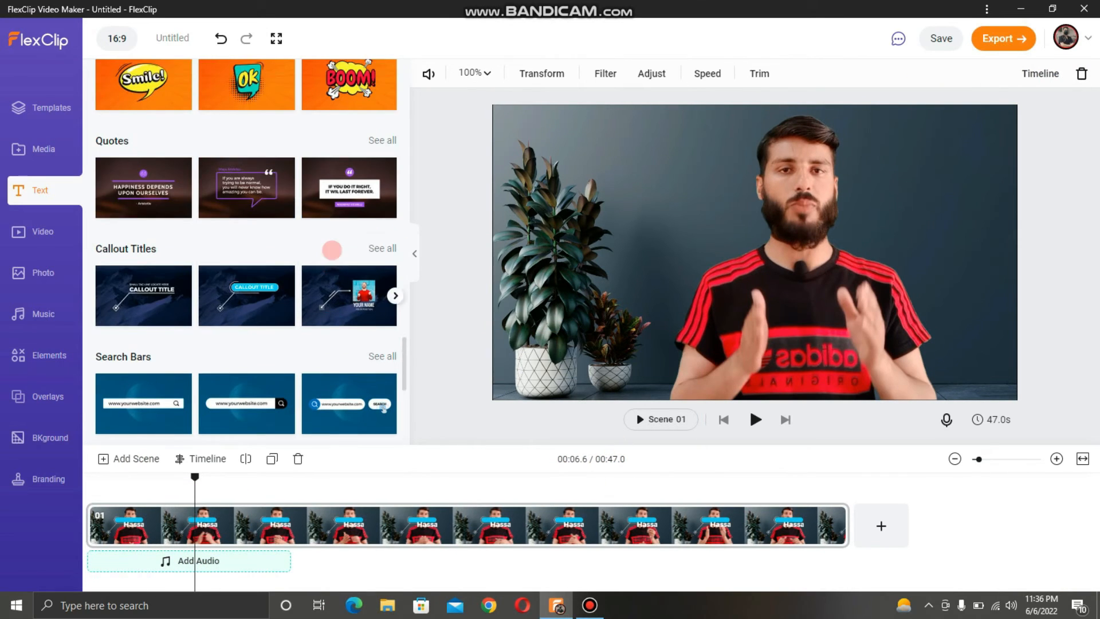
pyautogui.scroll(5, 332, 250)
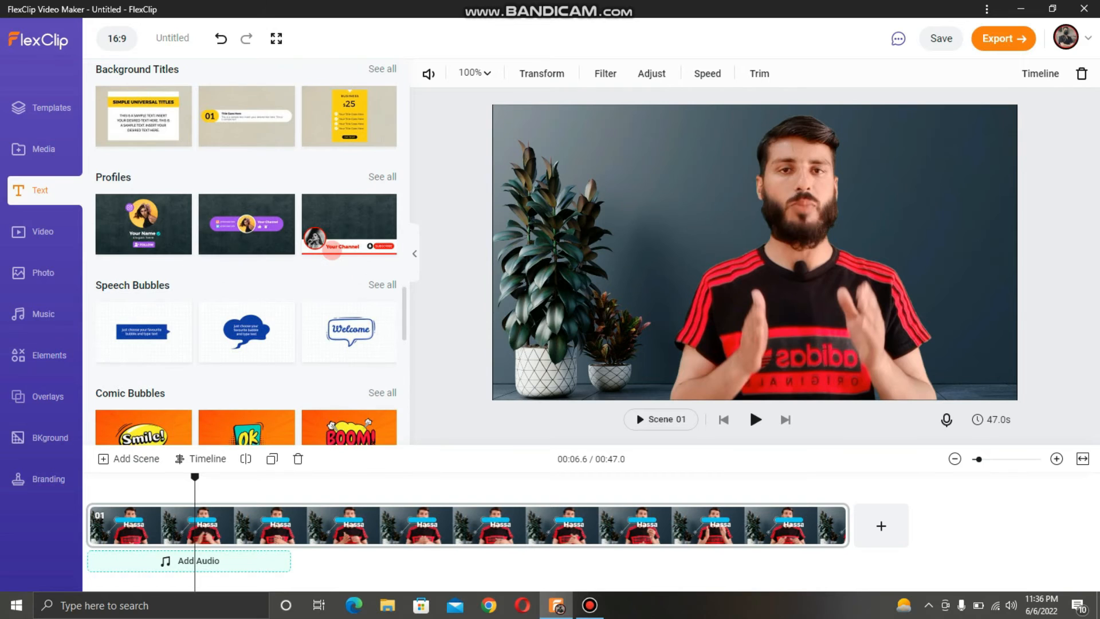
pyautogui.scroll(10, 332, 251)
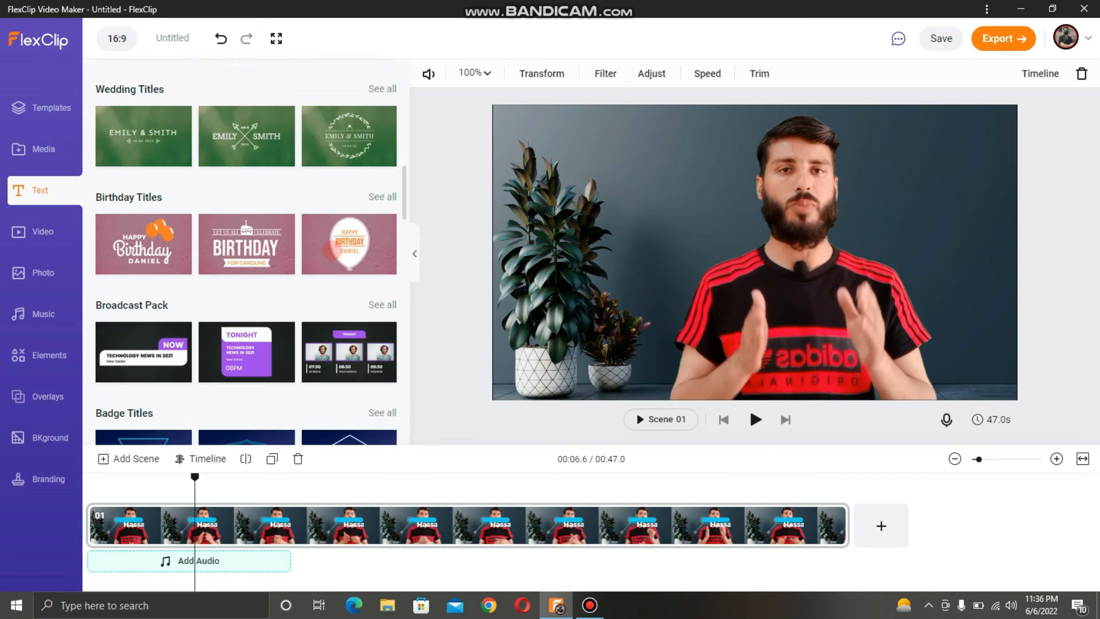
pyautogui.scroll(5, 331, 250)
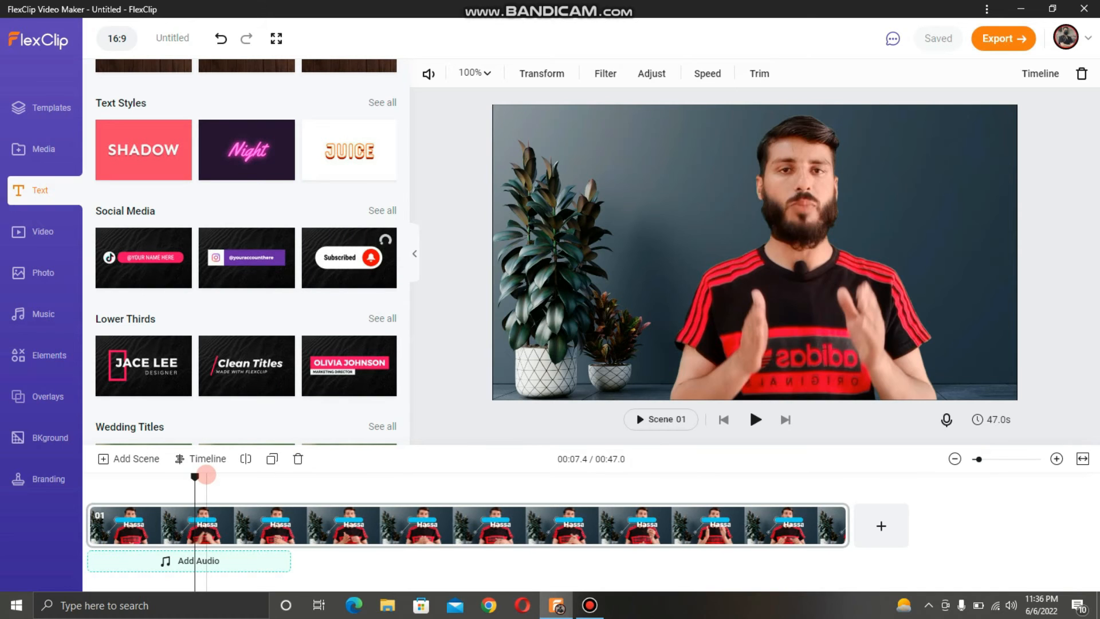
pyautogui.click(349, 258)
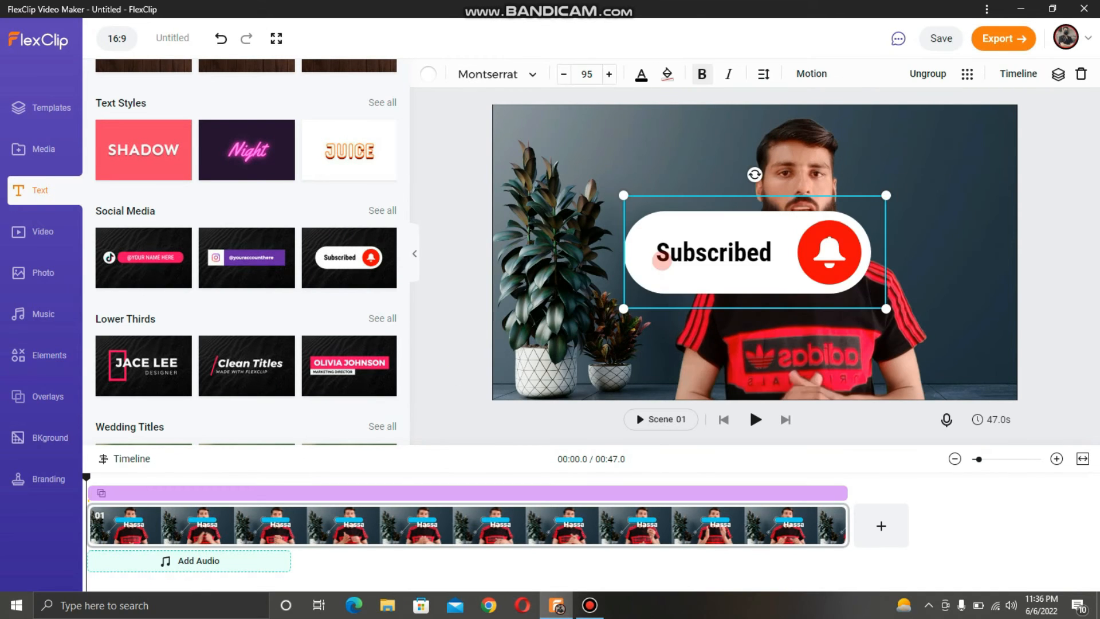
pyautogui.moveTo(885, 309); pyautogui.dragTo(589, 283)
pyautogui.moveTo(613, 207); pyautogui.dragTo(792, 363)
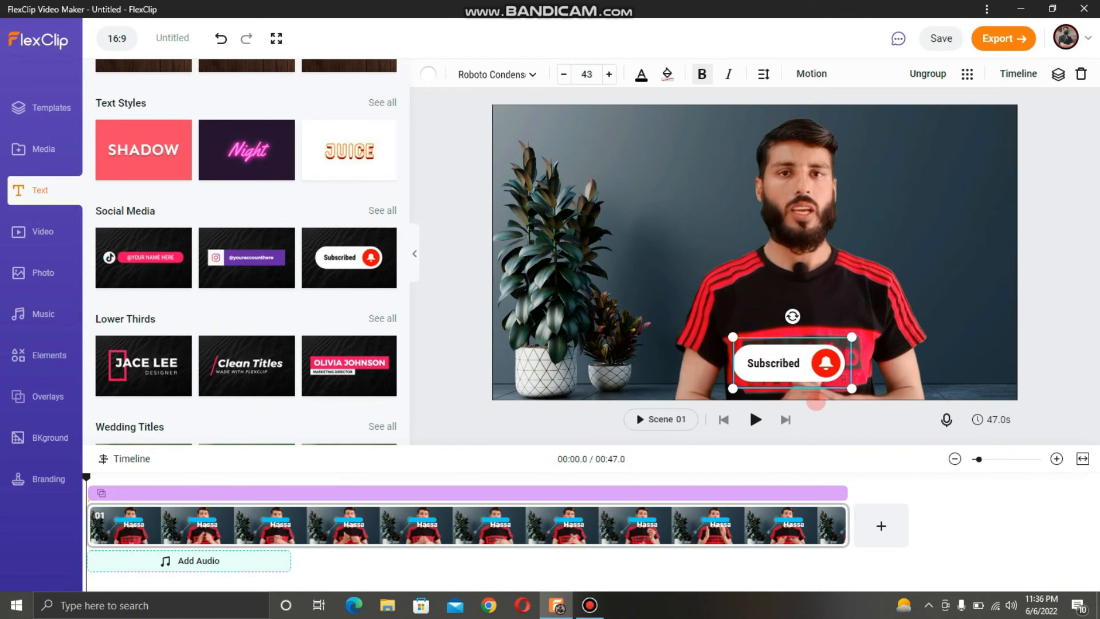
# - Shorten the "Subscribed" title on the timeline to the scene's first few seconds and preview it
pyautogui.moveTo(846, 491); pyautogui.dragTo(181, 490)
pyautogui.press('space')
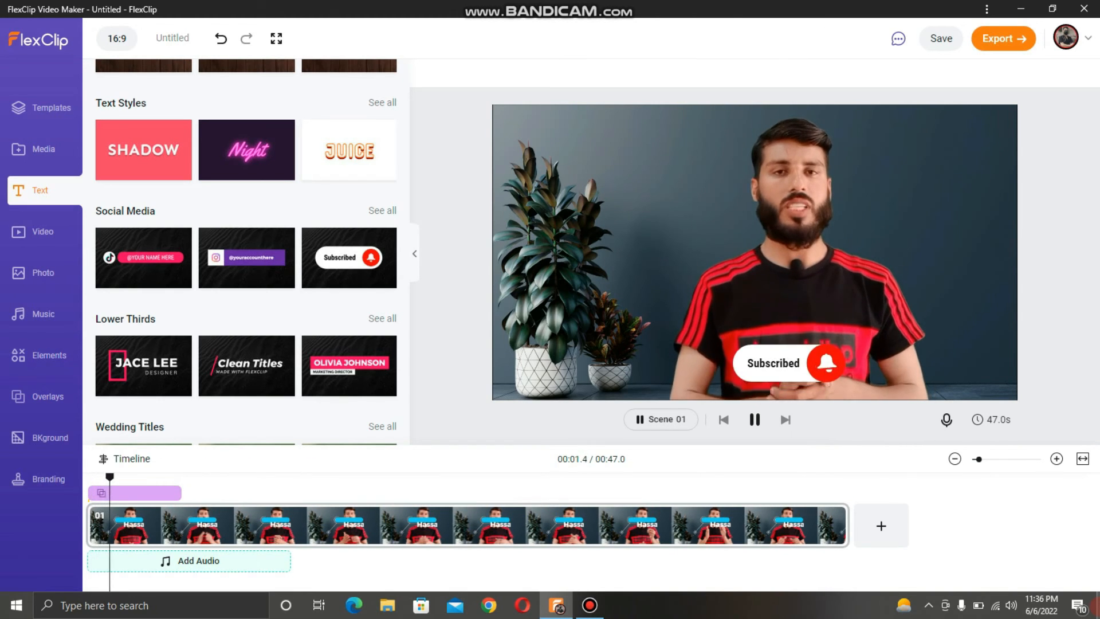
pyautogui.press('space')
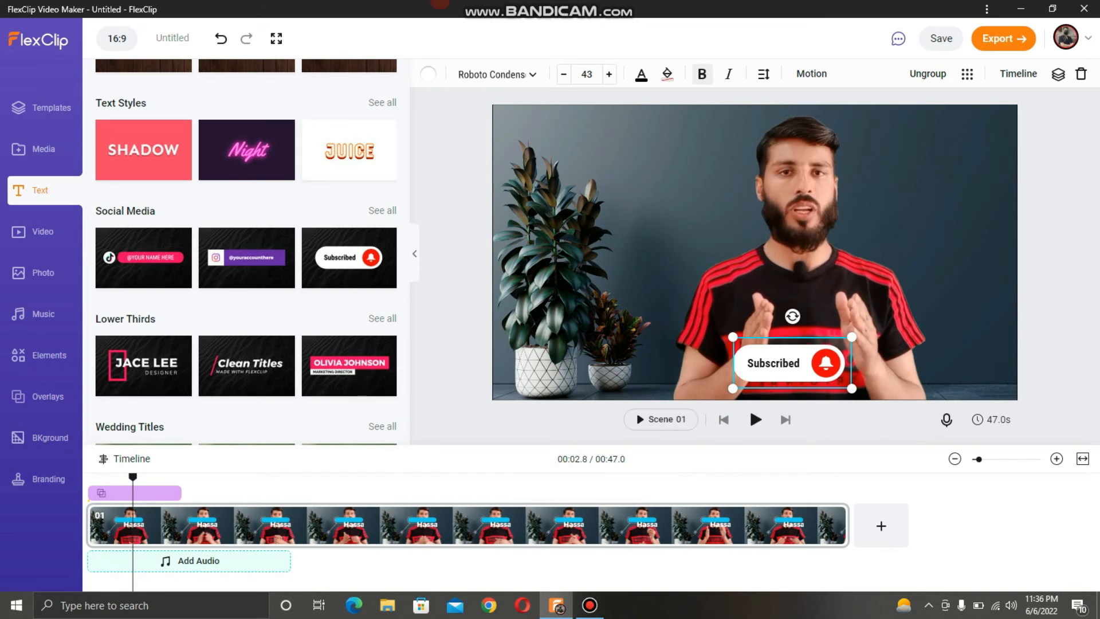
# - Delete the "Subscribed" title and place the animated YouTube logo from the Social elements in the video's upper-right corner
pyautogui.click(46, 355)
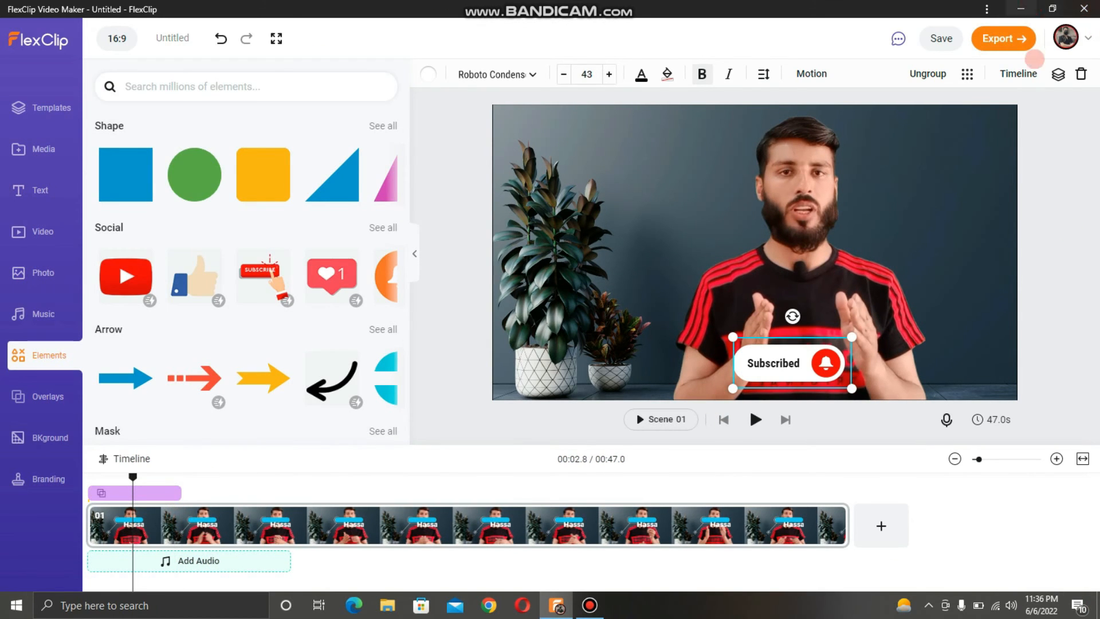
pyautogui.click(1080, 74)
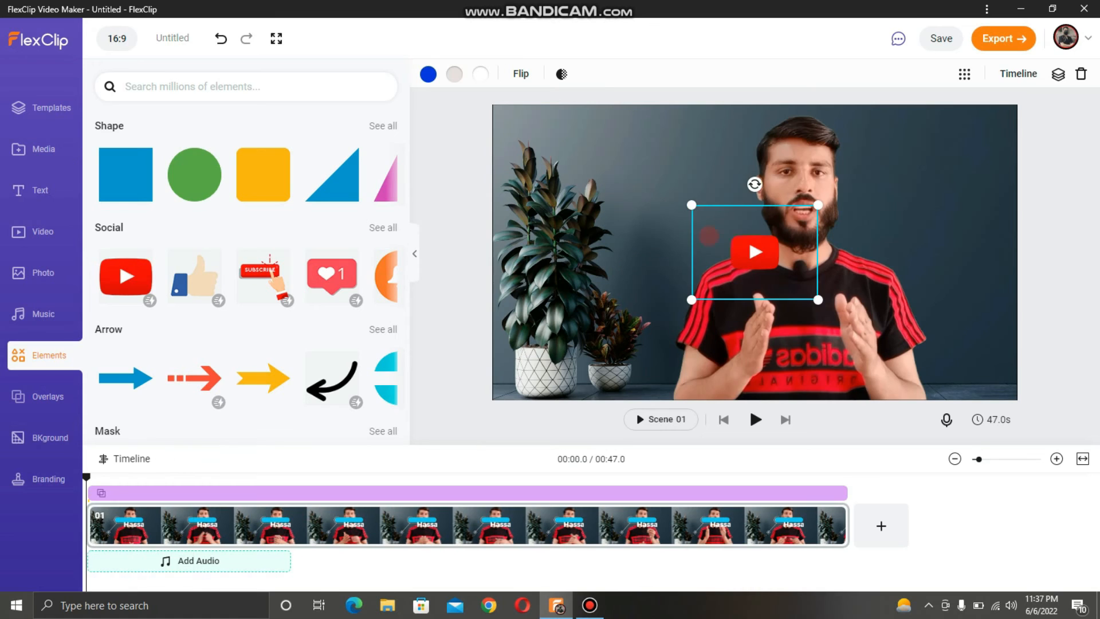
pyautogui.moveTo(759, 216); pyautogui.dragTo(1006, 153)
# - Add the red dashed arrow element, scale it down beside the YouTube logo so it points at it, and preview the scene
pyautogui.click(195, 378)
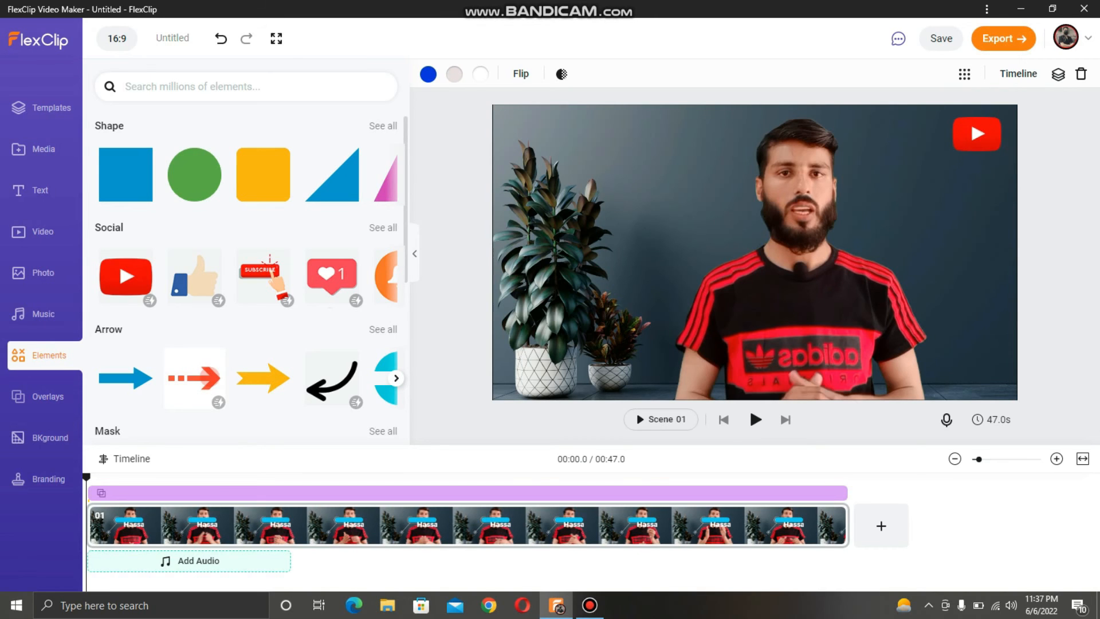
pyautogui.click(180, 378)
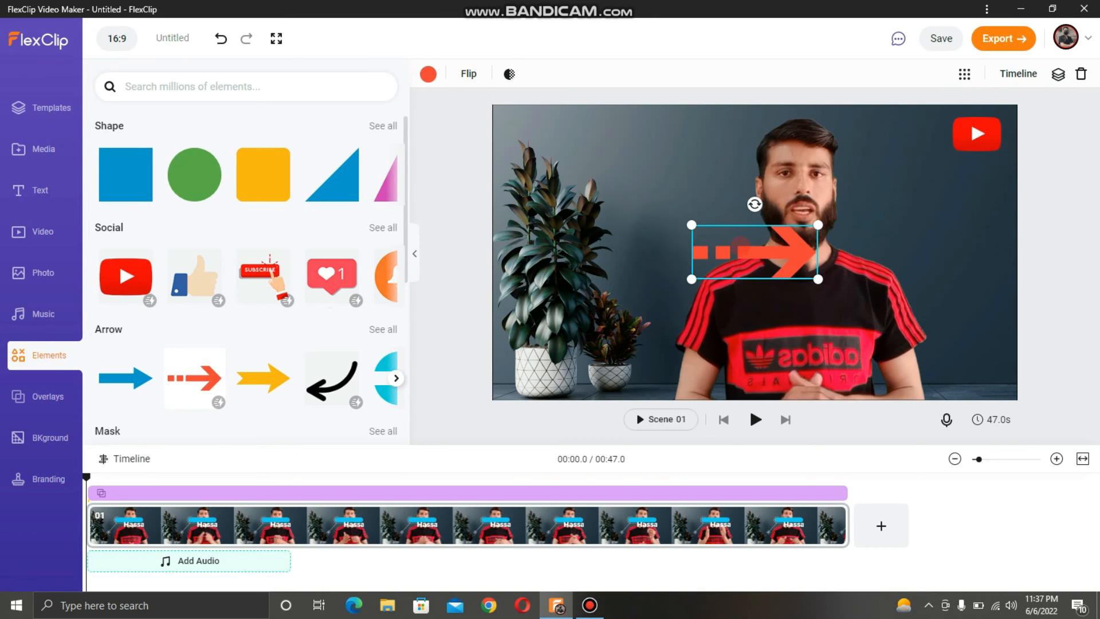
pyautogui.moveTo(754, 252); pyautogui.dragTo(865, 143)
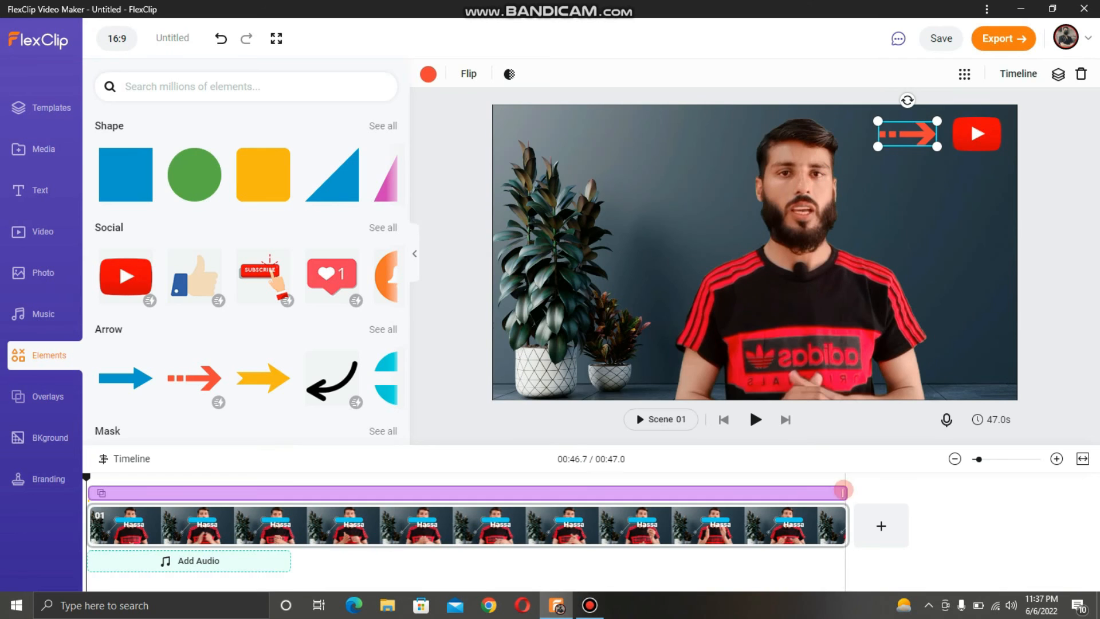
pyautogui.press('space')
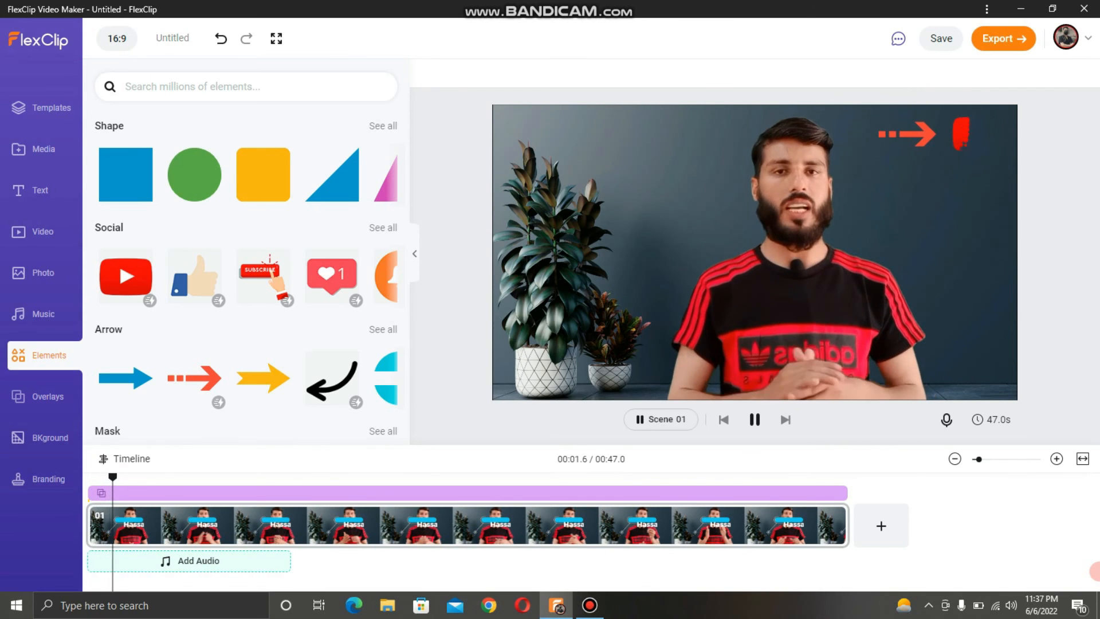
pyautogui.press('space')
# - Delete the arrow and the YouTube logo from the scene
pyautogui.press('Delete')
pyautogui.press('Delete')
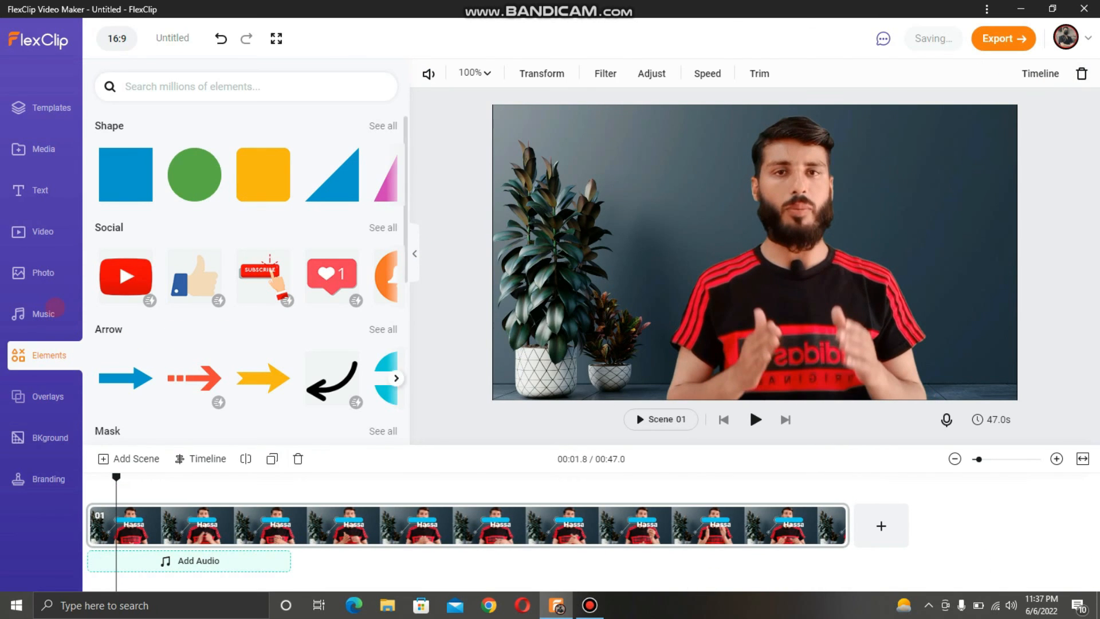
# - Preview the music track "The Road To Success - Light Mix" and add it to the scene's audio track
pyautogui.click(54, 308)
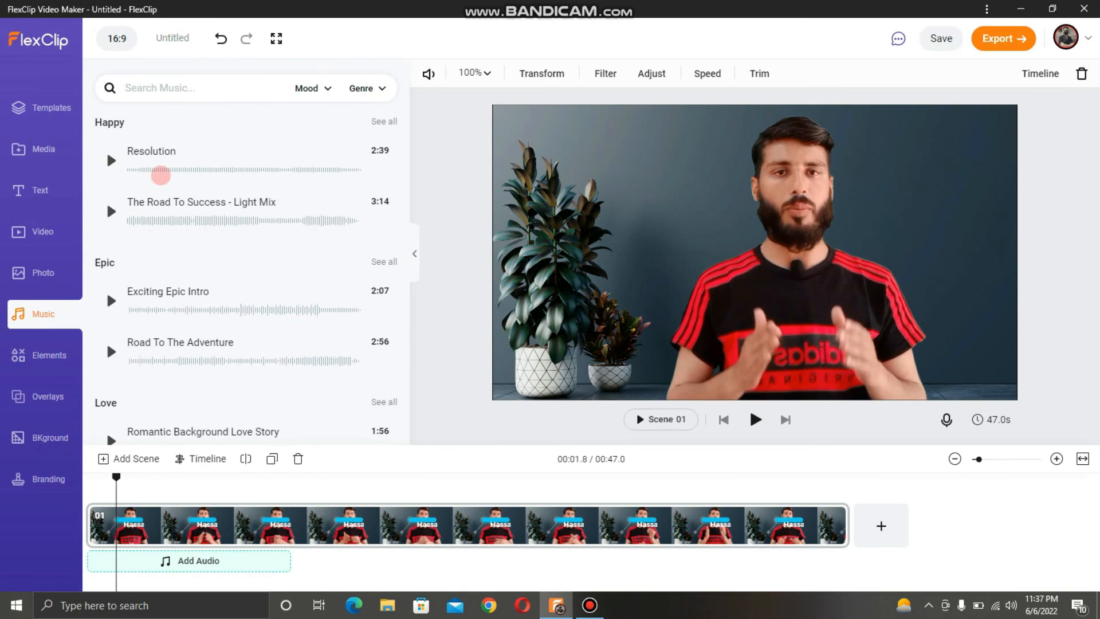
pyautogui.click(318, 83)
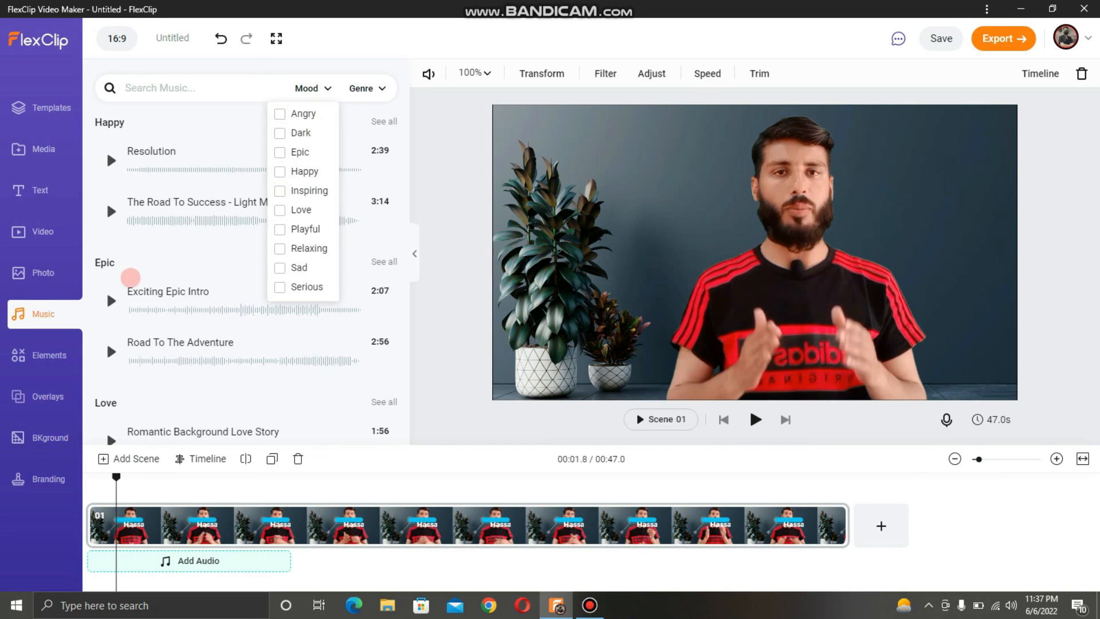
pyautogui.click(107, 211)
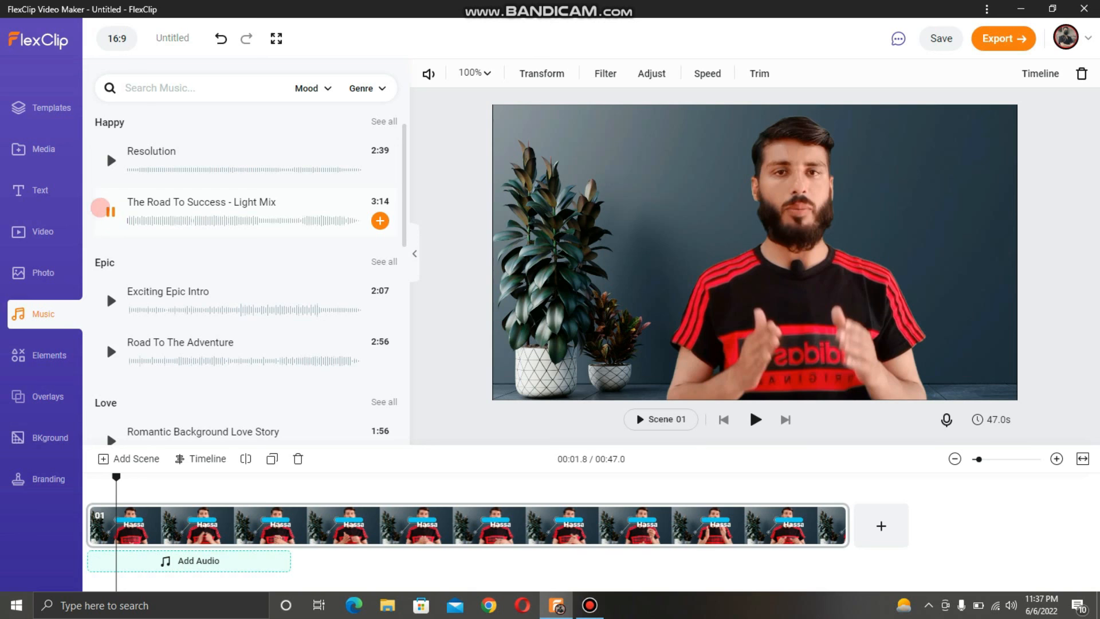
pyautogui.click(107, 213)
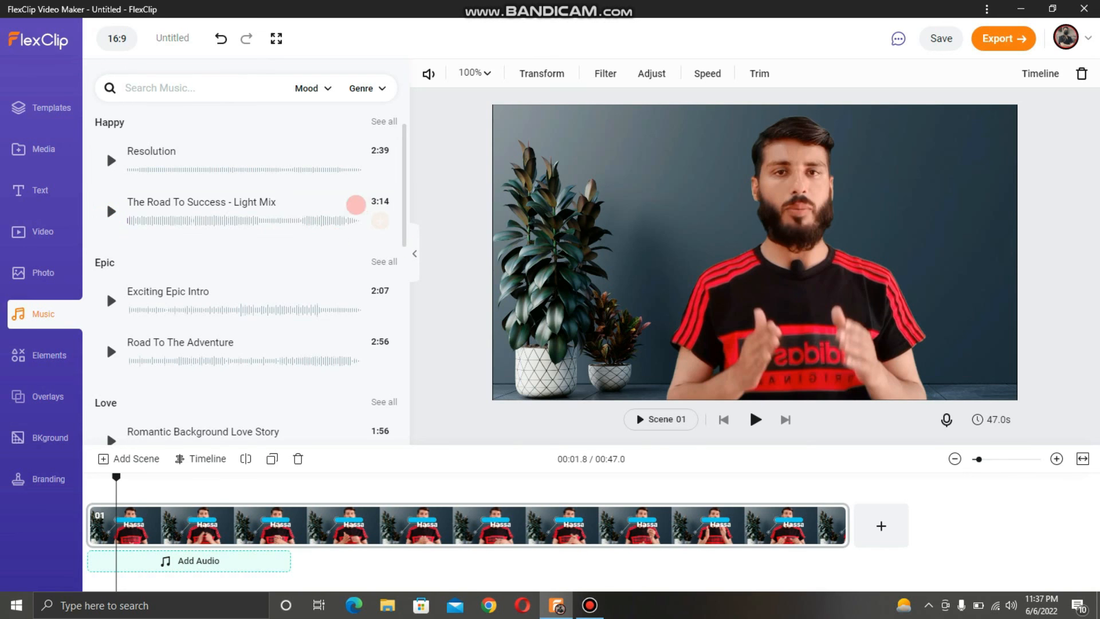
pyautogui.moveTo(328, 253); pyautogui.dragTo(158, 583)
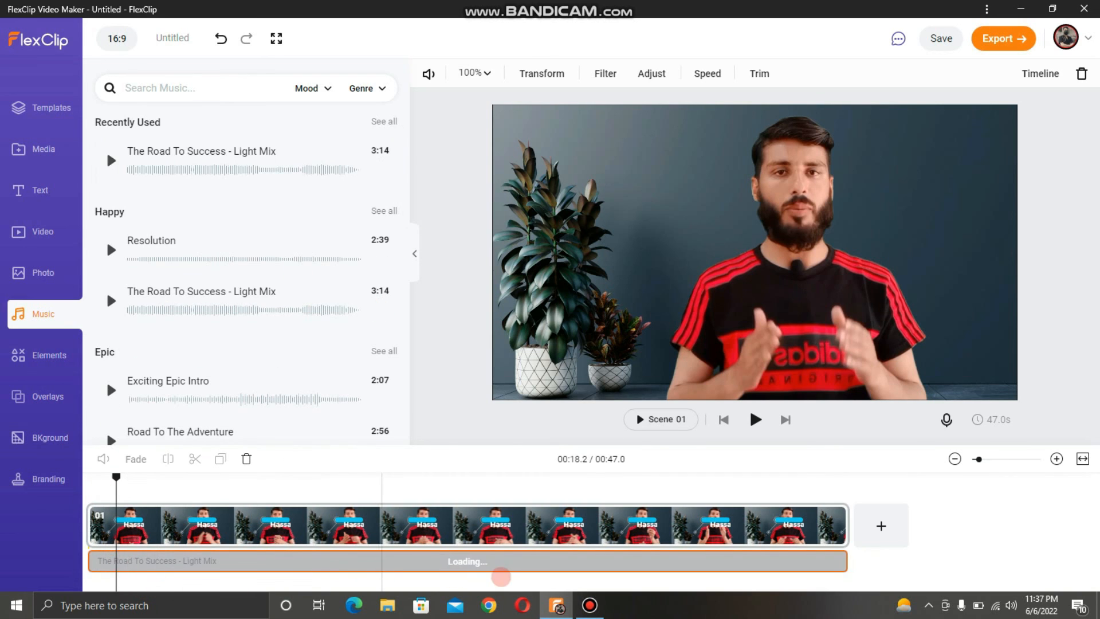